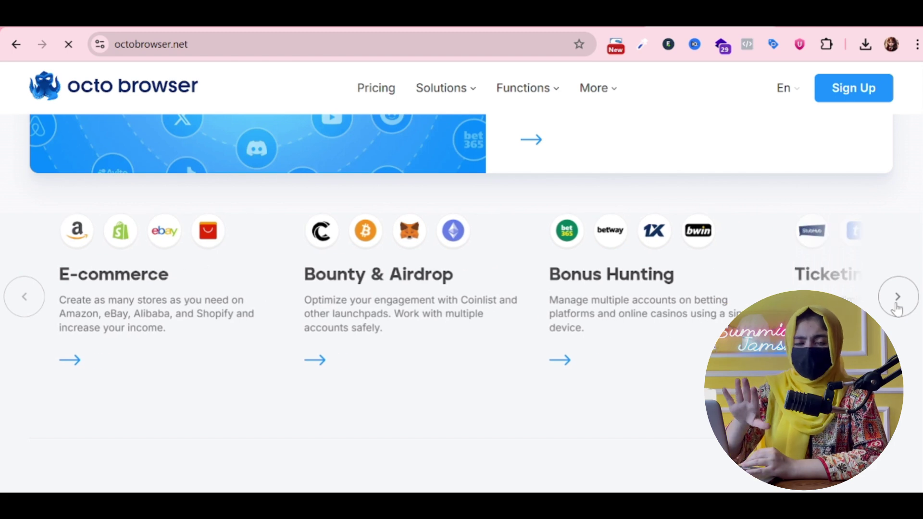
Browse the use-case cards on the Octo Browser homepage, from E-commerce through Ticketing and beyond
{"action": "left_click", "coordinate": [897, 306]}
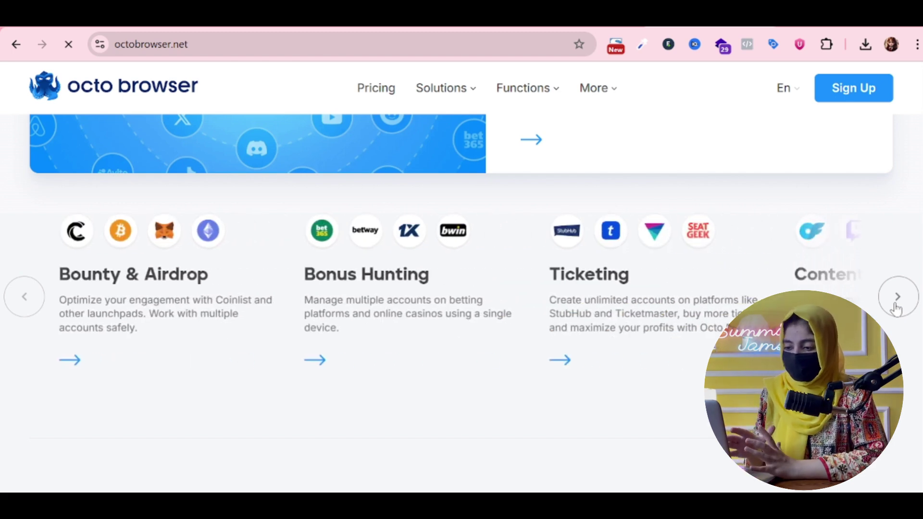
{"action": "left_click", "coordinate": [896, 307]}
{"action": "left_click", "coordinate": [896, 308]}
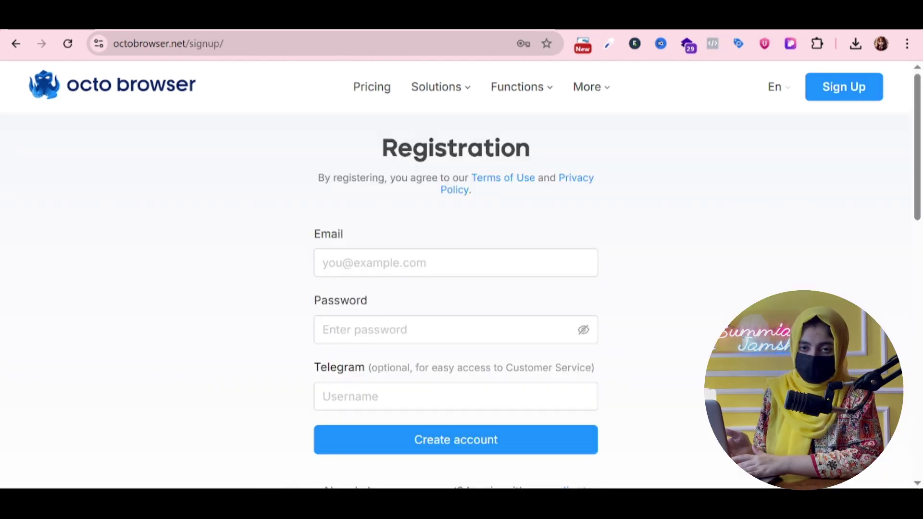
Fill in the registration form with the account e-mail and password, and create the Octo Browser account
{"action": "left_click", "coordinate": [455, 263]}
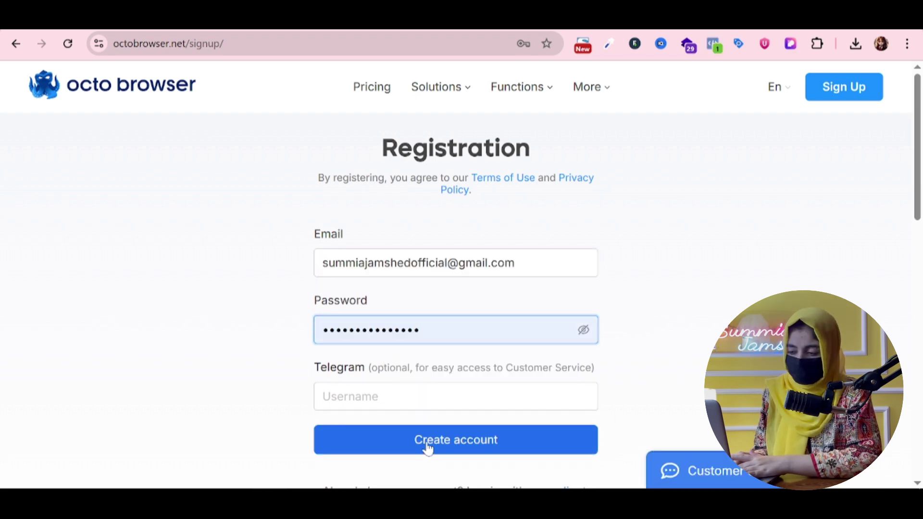
{"action": "left_click", "coordinate": [427, 448]}
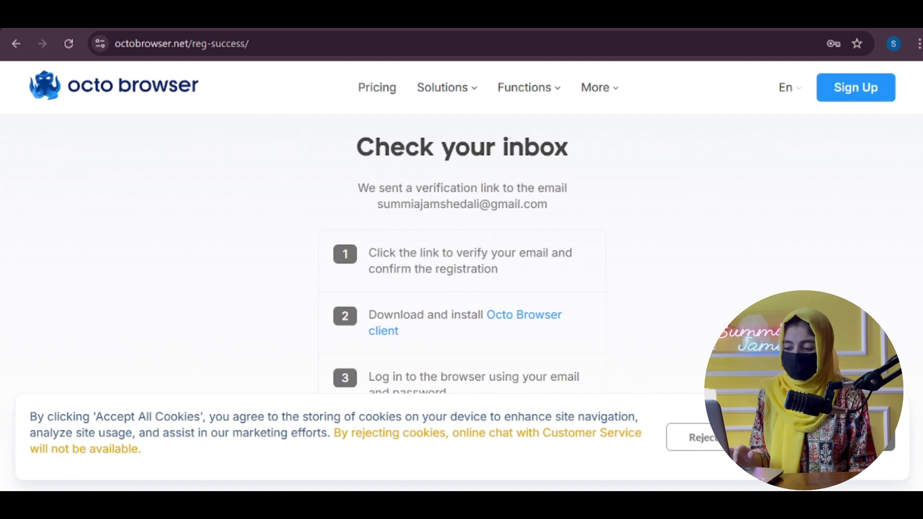
Read the post-registration instructions on verifying the e-mail, installing the client and logging in
{"action": "left_click_drag", "start_coordinate": [374, 146], "coordinate": [581, 159]}
{"action": "left_click", "coordinate": [614, 188]}
{"action": "scroll", "coordinate": [465, 304], "scroll_direction": "down", "scroll_amount": 4}
{"action": "scroll", "coordinate": [458, 317], "scroll_direction": "up", "scroll_amount": 3}
{"action": "scroll", "coordinate": [458, 318], "scroll_direction": "up", "scroll_amount": 1}
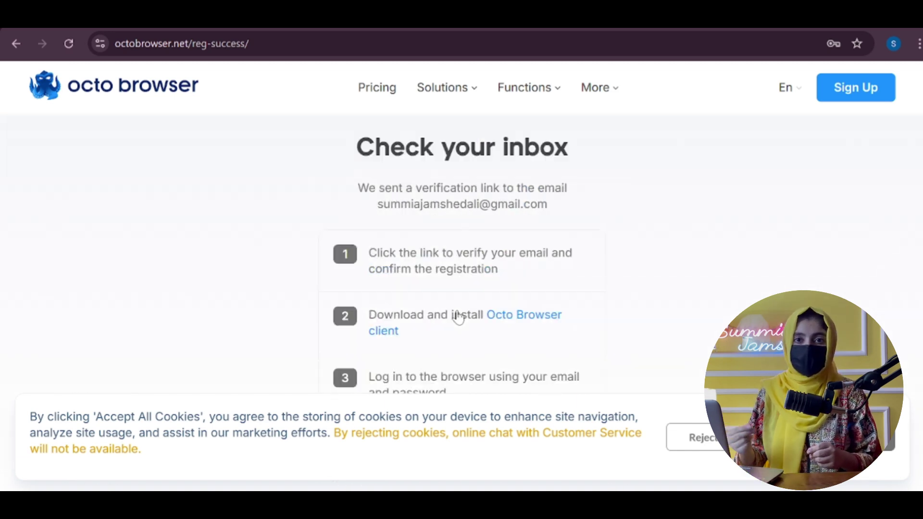
Switch to Gmail in a new browser page, open the "[Registration] Complete Activation" e-mail and activate the account
{"action": "key", "text": "ctrl+t"}
{"action": "left_click", "coordinate": [749, 110]}
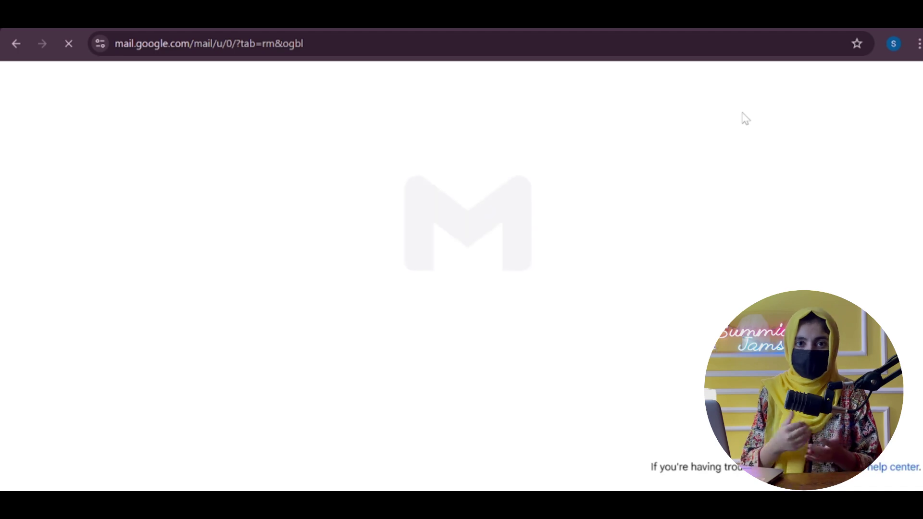
{"action": "left_click", "coordinate": [466, 279]}
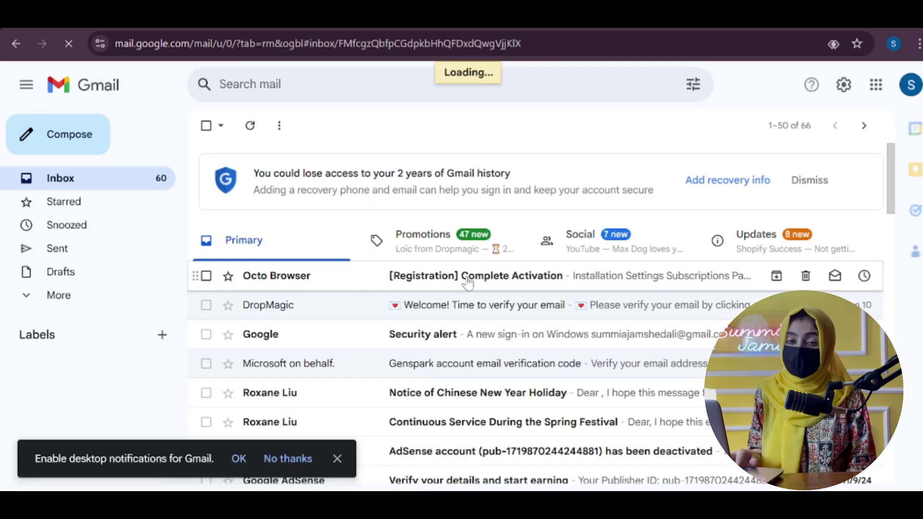
{"action": "scroll", "coordinate": [356, 312], "scroll_direction": "down", "scroll_amount": 6}
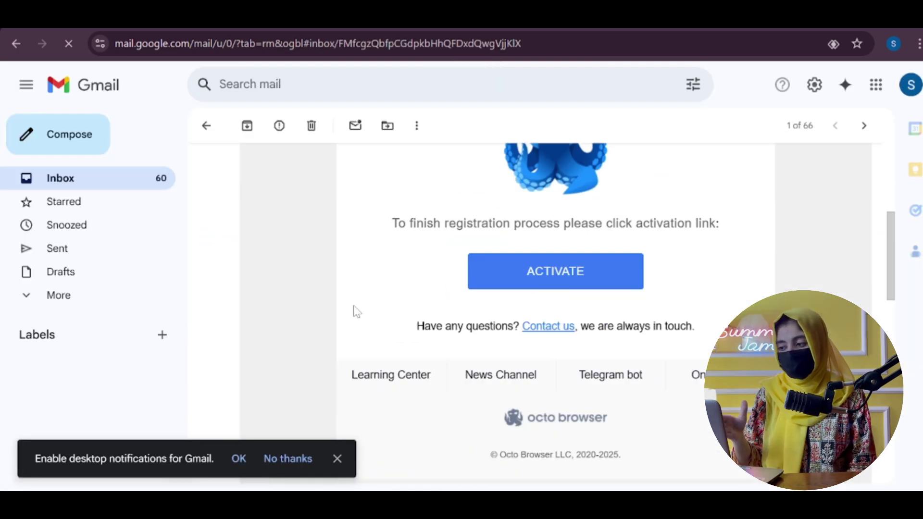
{"action": "scroll", "coordinate": [356, 312], "scroll_direction": "up", "scroll_amount": 3}
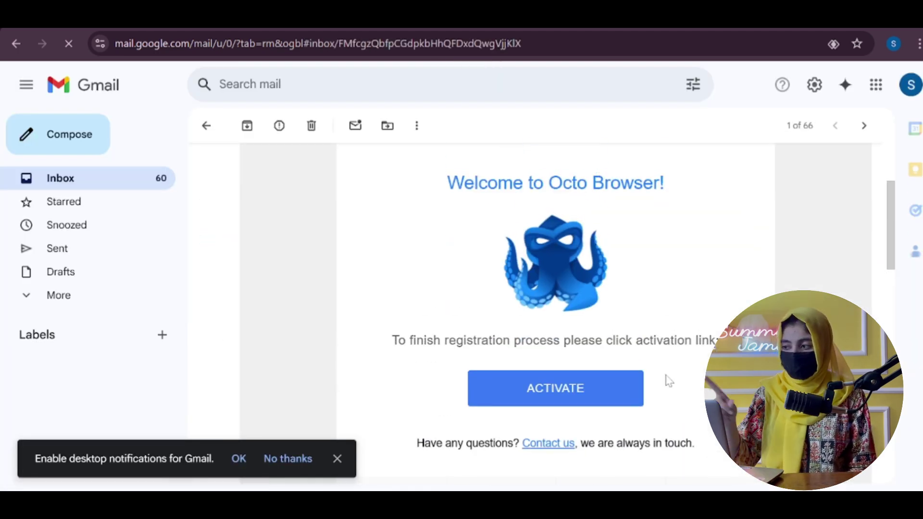
{"action": "left_click", "coordinate": [566, 390]}
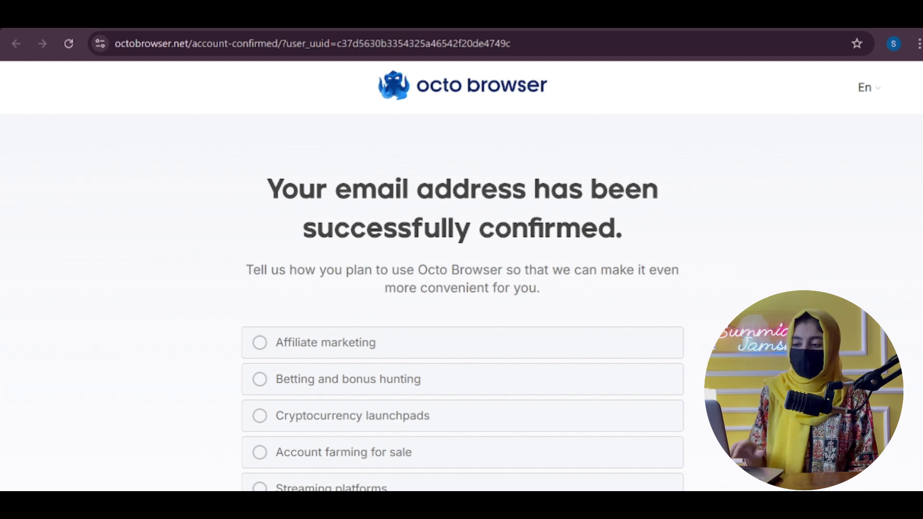
Review the planned-use options on the confirmation page, choose Affiliate marketing and continue to the client download page
{"action": "left_click_drag", "start_coordinate": [290, 190], "coordinate": [625, 231]}
{"action": "left_click", "coordinate": [639, 241]}
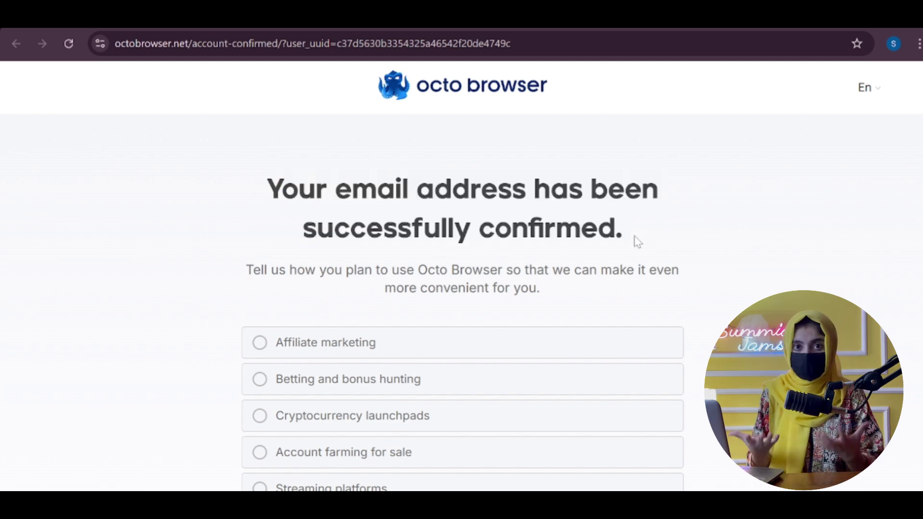
{"action": "scroll", "coordinate": [556, 265], "scroll_direction": "down", "scroll_amount": 3}
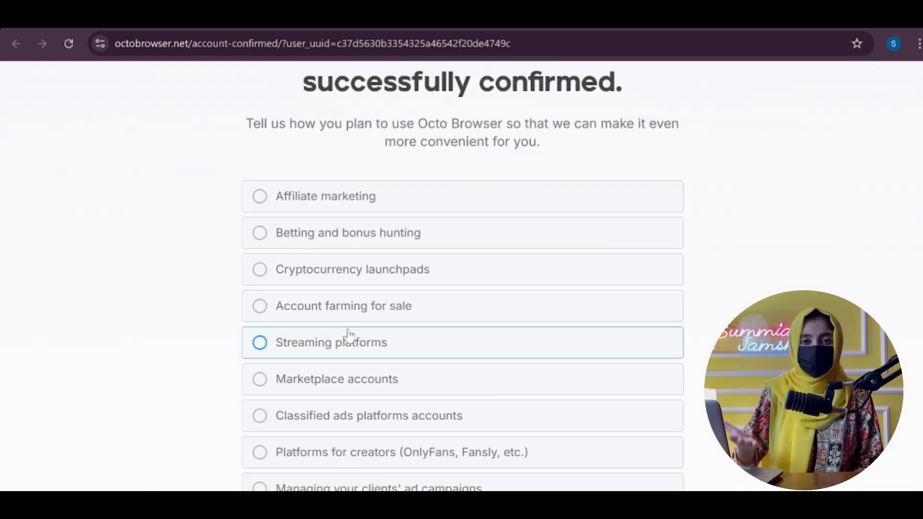
{"action": "scroll", "coordinate": [346, 336], "scroll_direction": "down", "scroll_amount": 3}
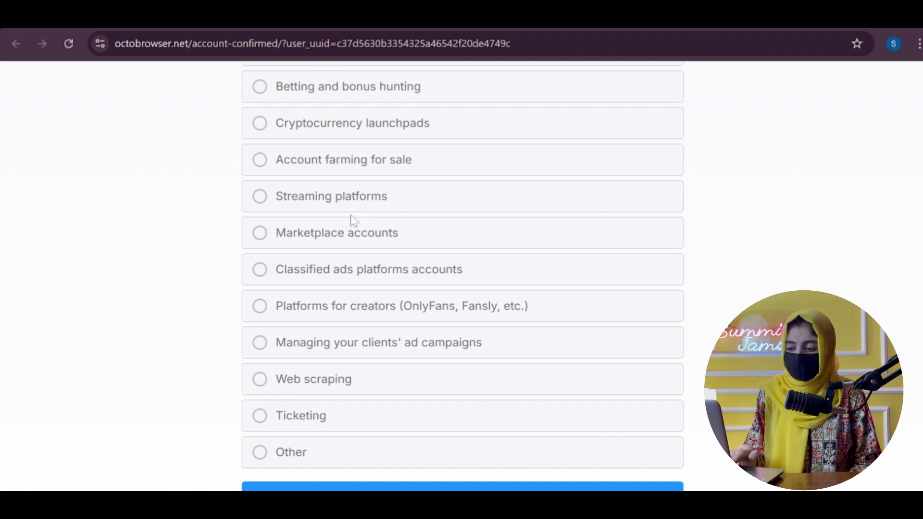
{"action": "scroll", "coordinate": [342, 394], "scroll_direction": "up", "scroll_amount": 6}
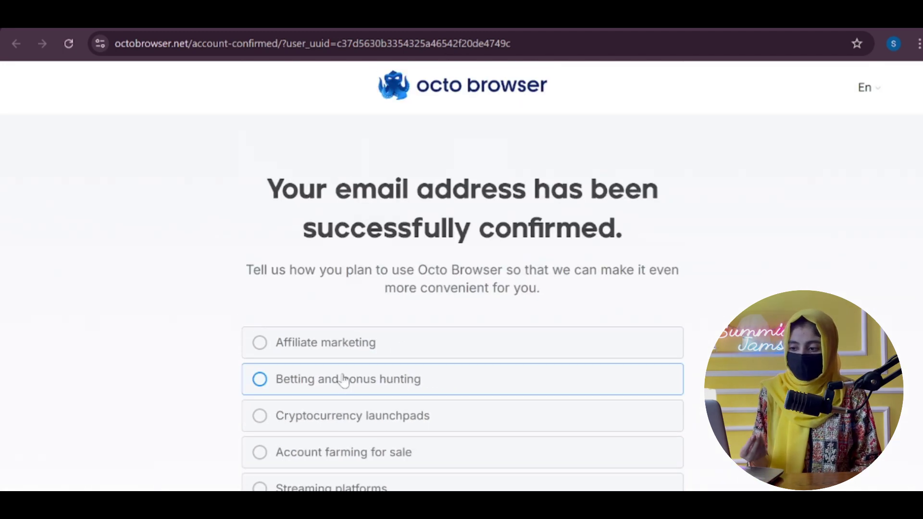
{"action": "left_click", "coordinate": [337, 345]}
{"action": "scroll", "coordinate": [196, 353], "scroll_direction": "down", "scroll_amount": 3}
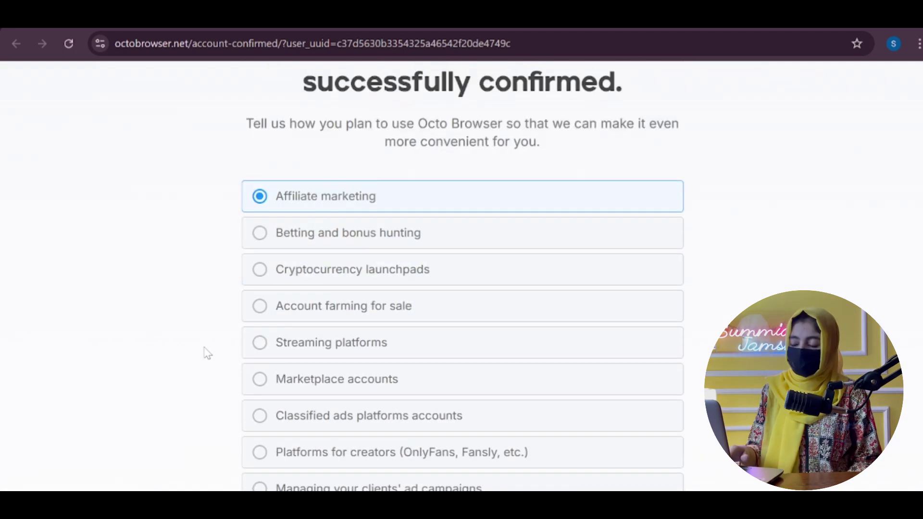
{"action": "scroll", "coordinate": [217, 353], "scroll_direction": "down", "scroll_amount": 3}
{"action": "left_click", "coordinate": [299, 241]}
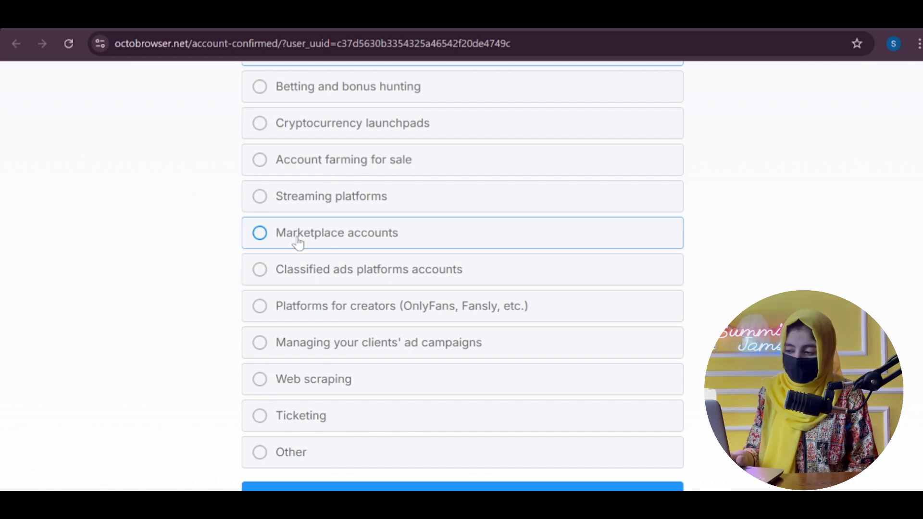
{"action": "scroll", "coordinate": [384, 387], "scroll_direction": "down", "scroll_amount": 1}
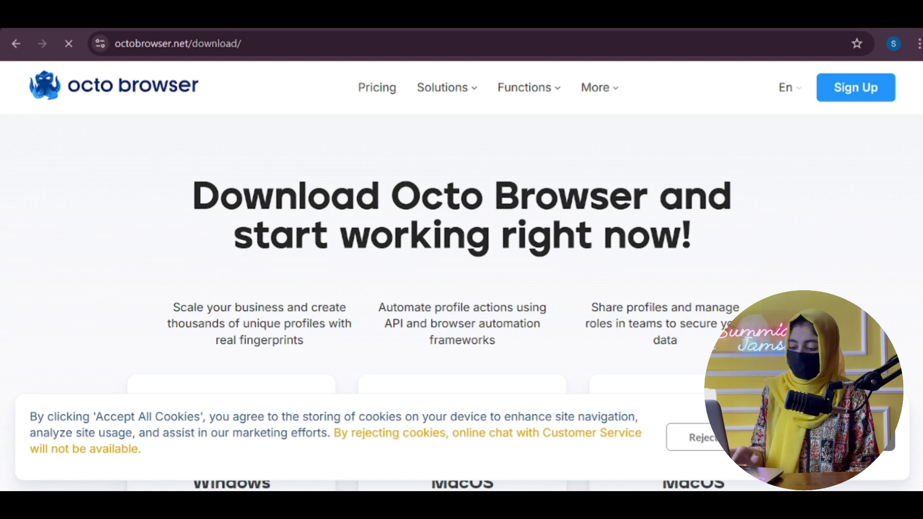
Dismiss the cookie notice on the download page and download the Windows x64 version of Octo Browser
{"action": "scroll", "coordinate": [443, 237], "scroll_direction": "down", "scroll_amount": 3}
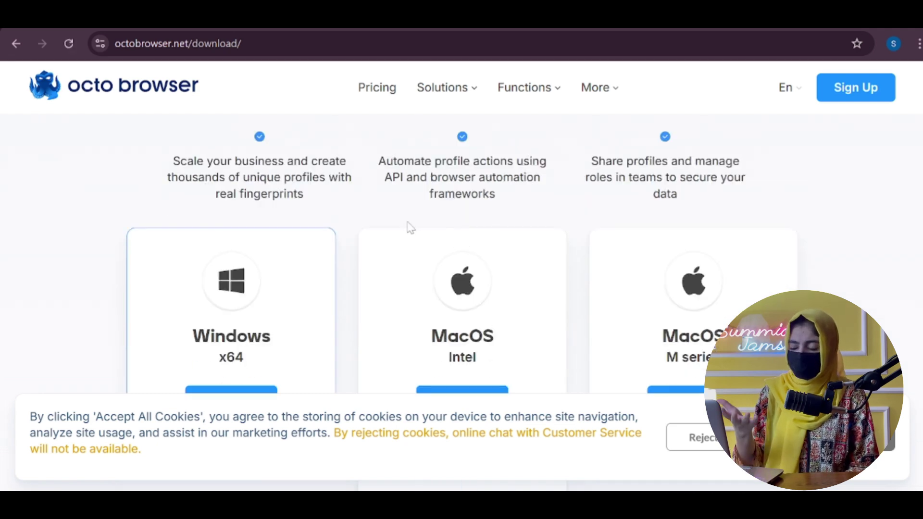
{"action": "scroll", "coordinate": [403, 226], "scroll_direction": "down", "scroll_amount": 3}
{"action": "scroll", "coordinate": [363, 236], "scroll_direction": "up", "scroll_amount": 3}
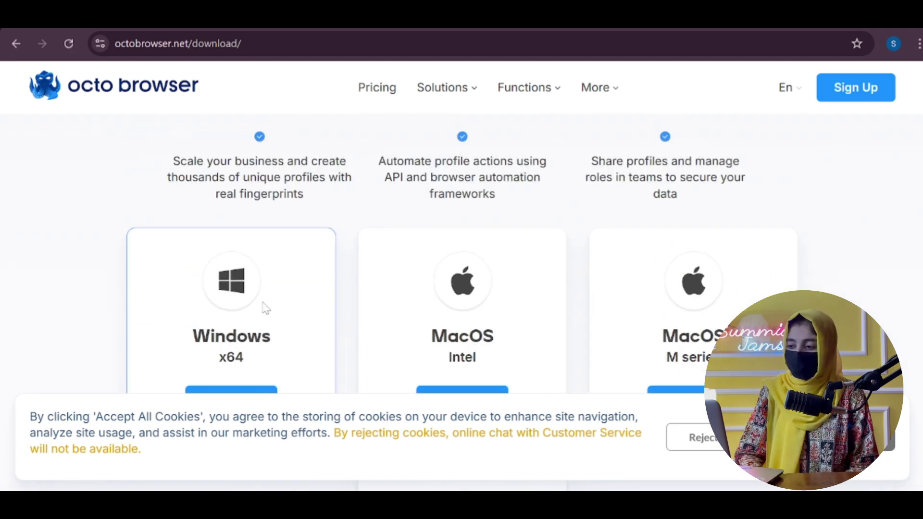
{"action": "scroll", "coordinate": [265, 307], "scroll_direction": "down", "scroll_amount": 5}
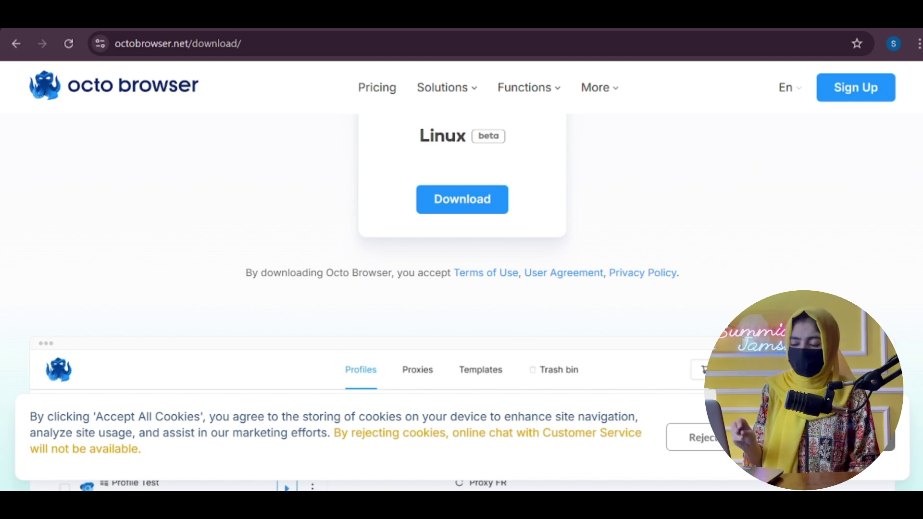
{"action": "left_click", "coordinate": [812, 437]}
{"action": "scroll", "coordinate": [331, 344], "scroll_direction": "up", "scroll_amount": 9}
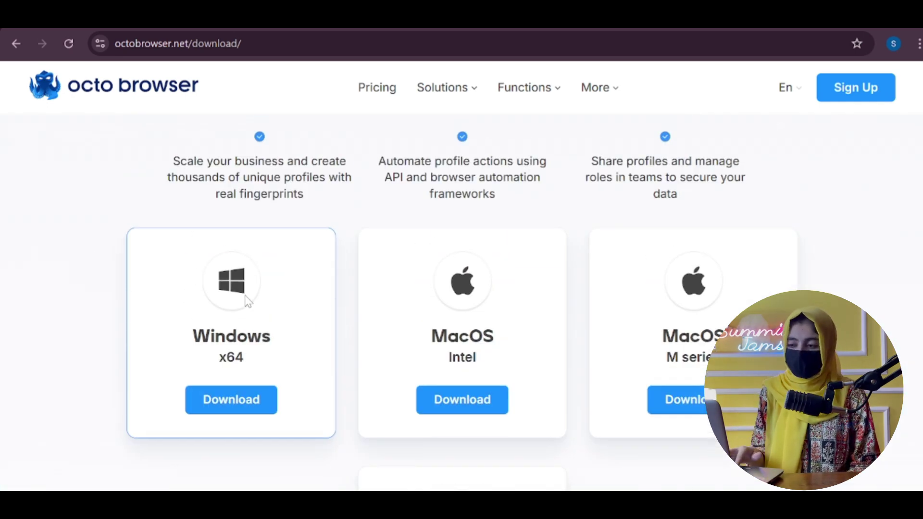
{"action": "left_click", "coordinate": [243, 400]}
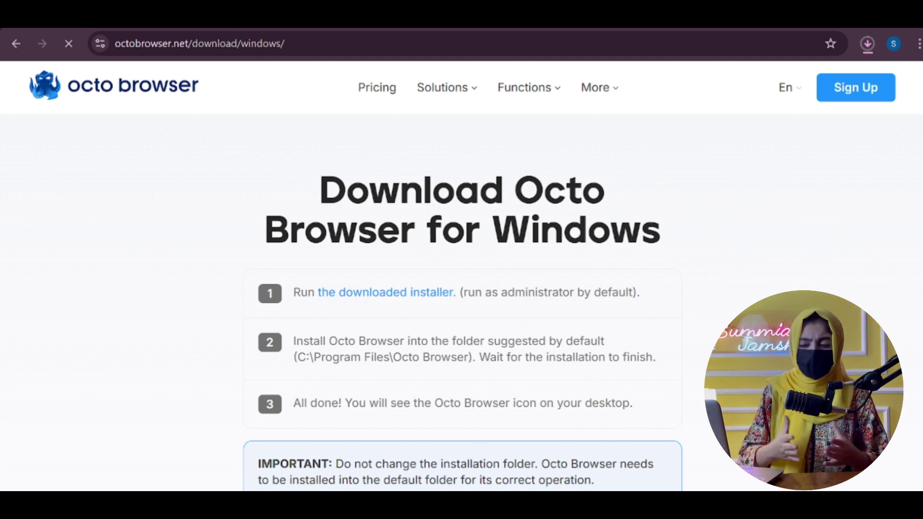
Review the Windows installation instructions and check the download progress of the Octo Browser installer
{"action": "scroll", "coordinate": [389, 311], "scroll_direction": "down", "scroll_amount": 3}
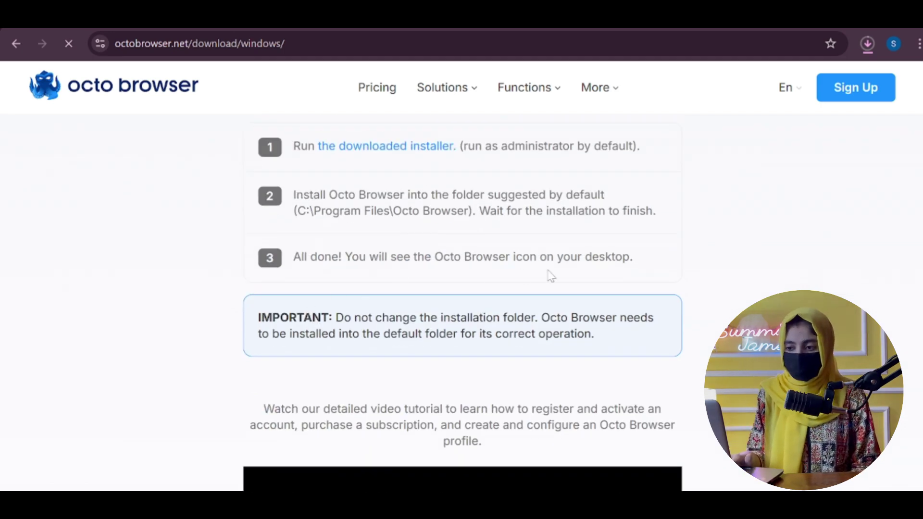
{"action": "scroll", "coordinate": [461, 308], "scroll_direction": "up", "scroll_amount": 3}
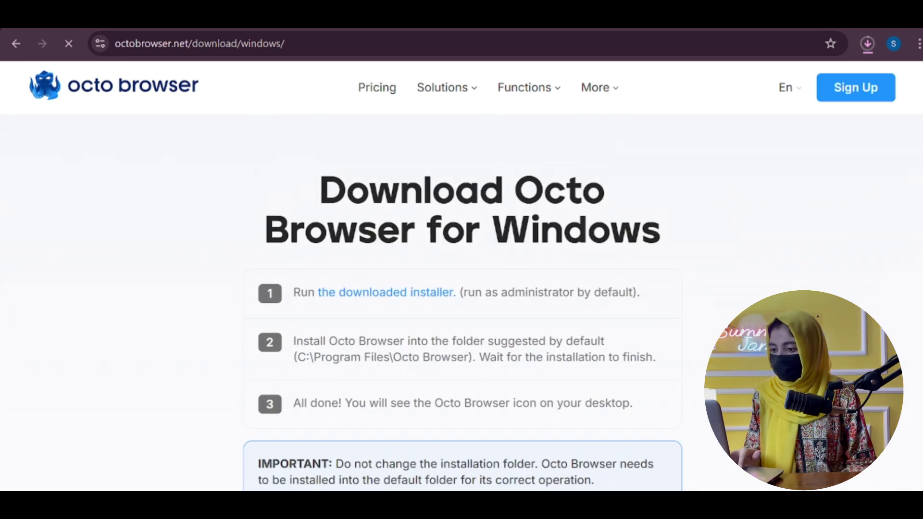
{"action": "left_click", "coordinate": [866, 45]}
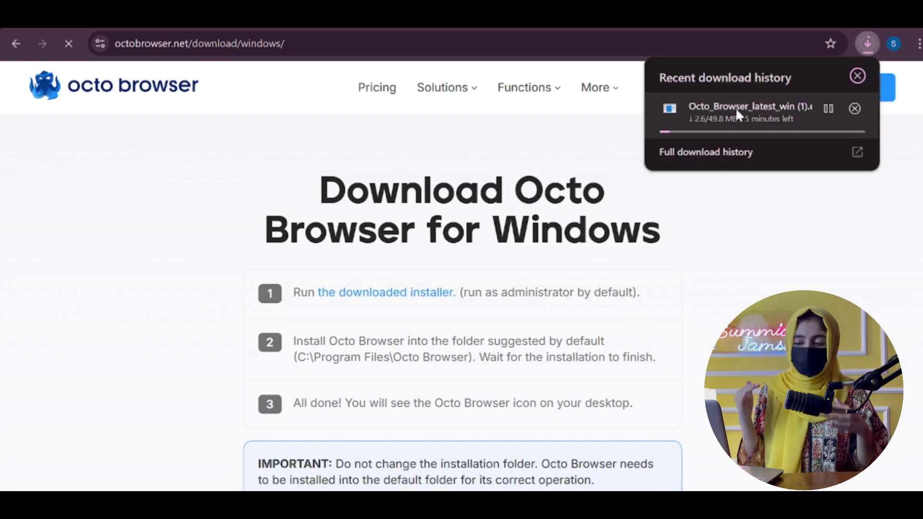
{"action": "left_click", "coordinate": [786, 205]}
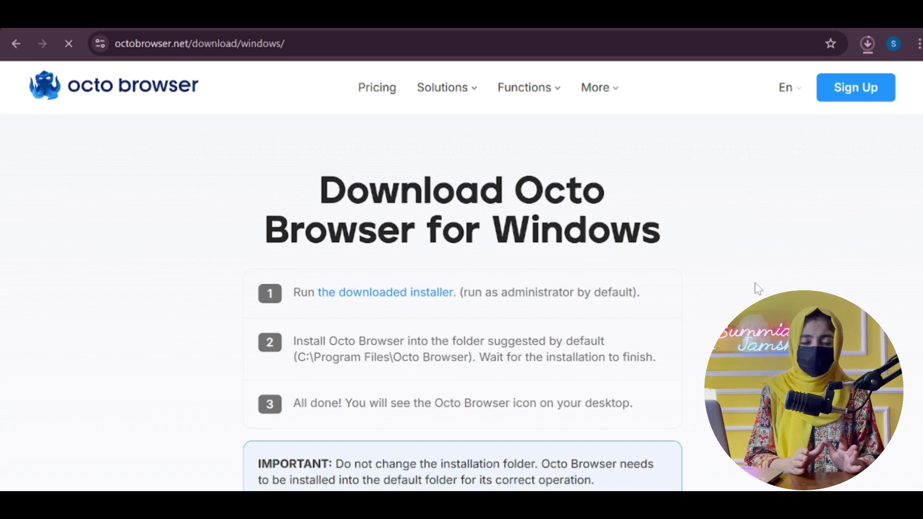
{"action": "scroll", "coordinate": [721, 288], "scroll_direction": "down", "scroll_amount": 3}
{"action": "scroll", "coordinate": [724, 287], "scroll_direction": "up", "scroll_amount": 3}
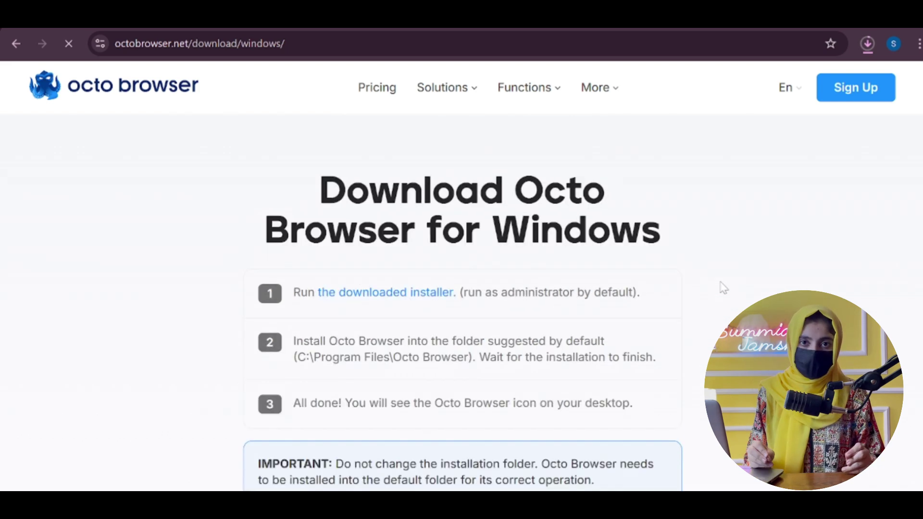
{"action": "left_click", "coordinate": [864, 43]}
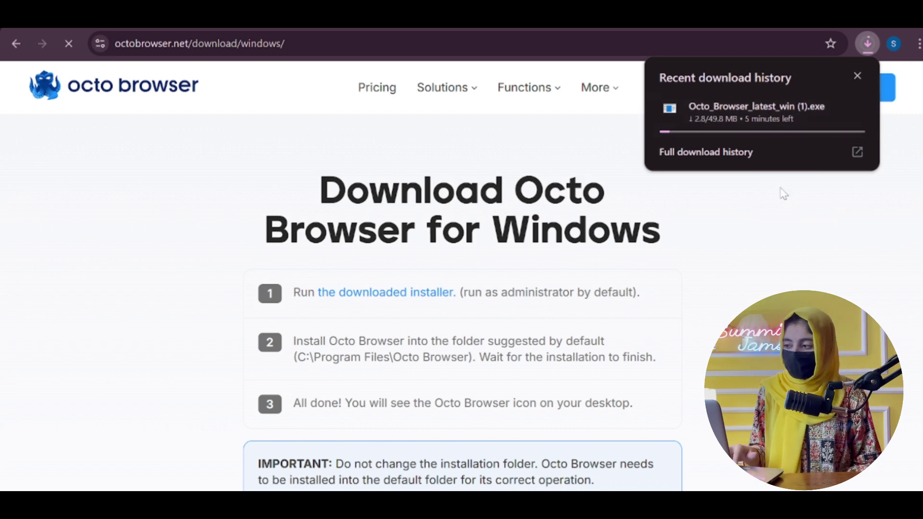
{"action": "left_click", "coordinate": [786, 204]}
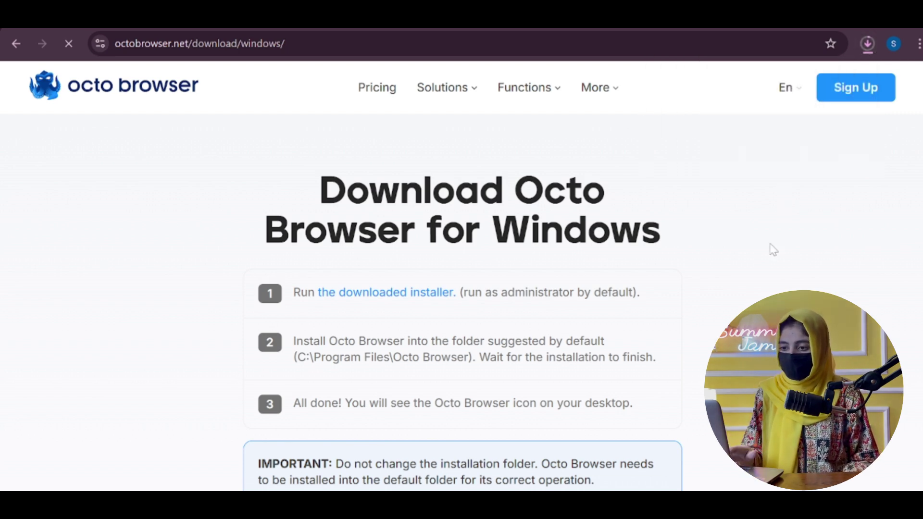
{"action": "scroll", "coordinate": [740, 288], "scroll_direction": "down", "scroll_amount": 3}
{"action": "scroll", "coordinate": [723, 286], "scroll_direction": "up", "scroll_amount": 3}
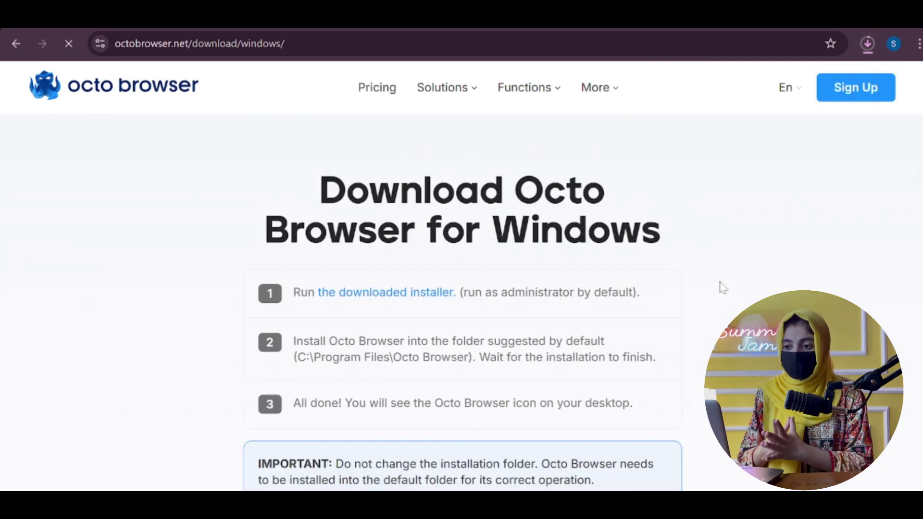
{"action": "left_click", "coordinate": [783, 206]}
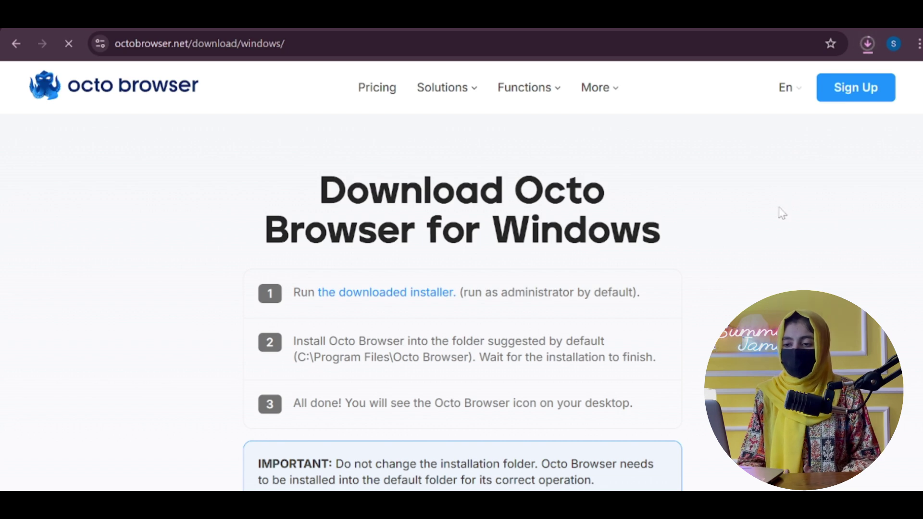
{"action": "scroll", "coordinate": [723, 287], "scroll_direction": "down", "scroll_amount": 3}
{"action": "scroll", "coordinate": [721, 287], "scroll_direction": "up", "scroll_amount": 3}
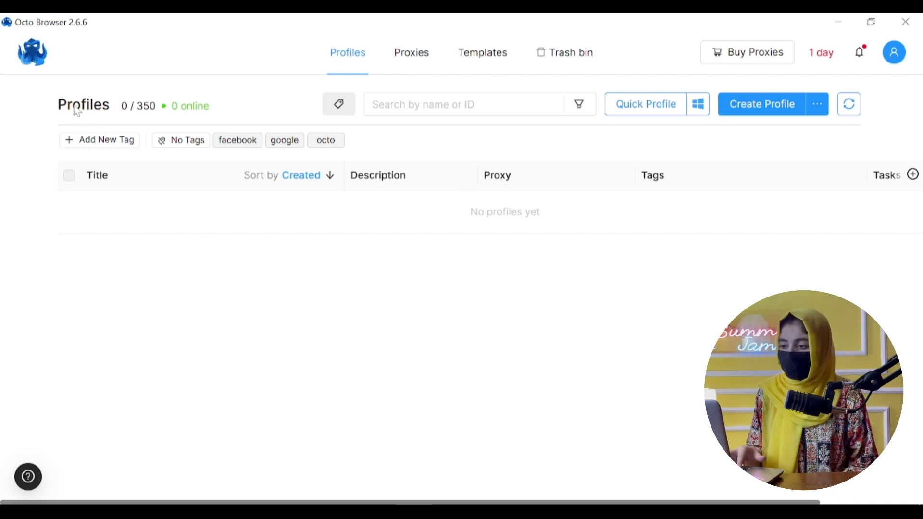
Switch to the Octo Browser client and view its Proxies and Templates sections
{"action": "left_click", "coordinate": [413, 69]}
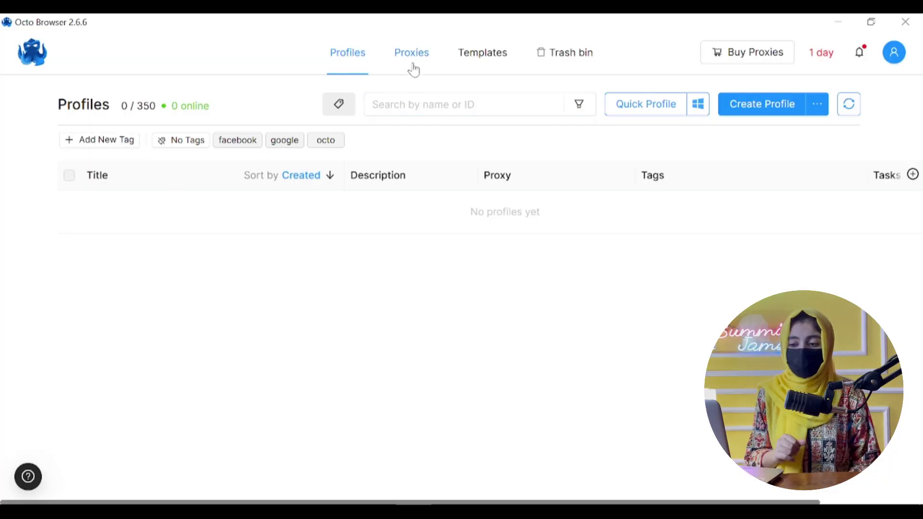
{"action": "left_click", "coordinate": [412, 68]}
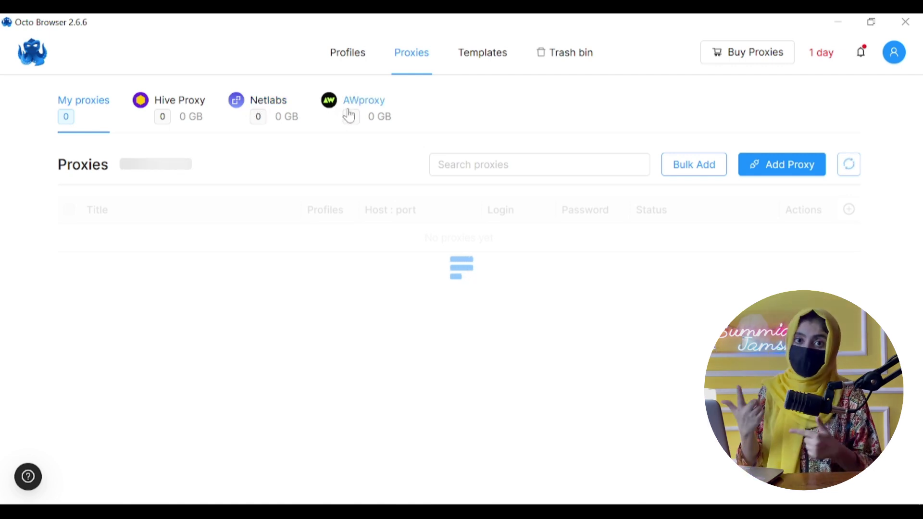
{"action": "left_click", "coordinate": [477, 57]}
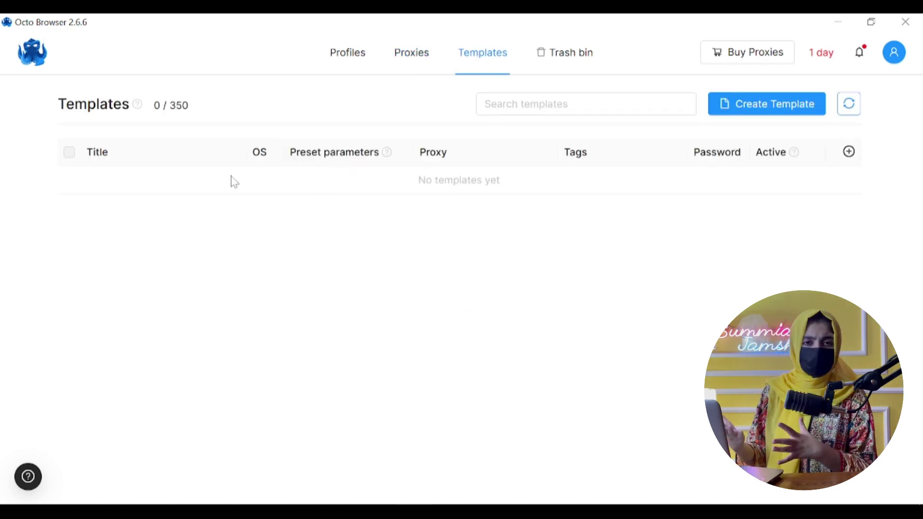
View the Trash bin section and return to the Profiles section
{"action": "left_click", "coordinate": [565, 62]}
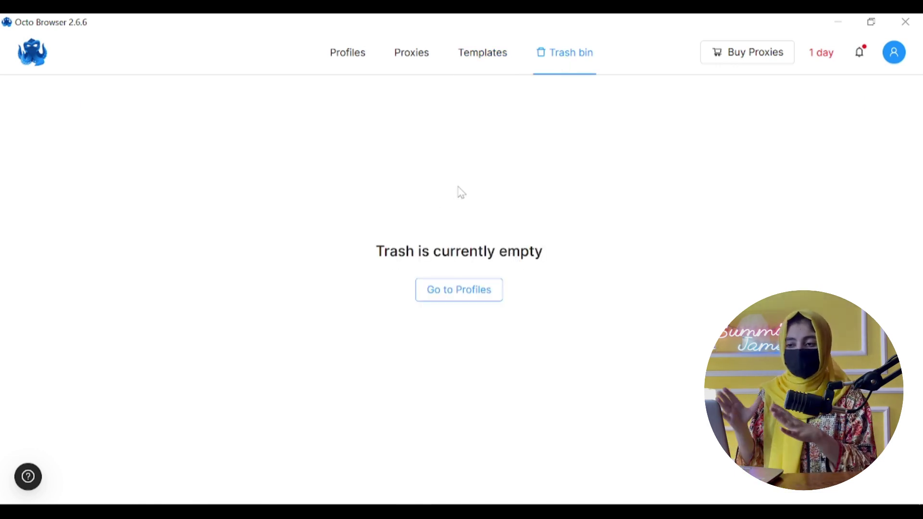
{"action": "left_click", "coordinate": [346, 61]}
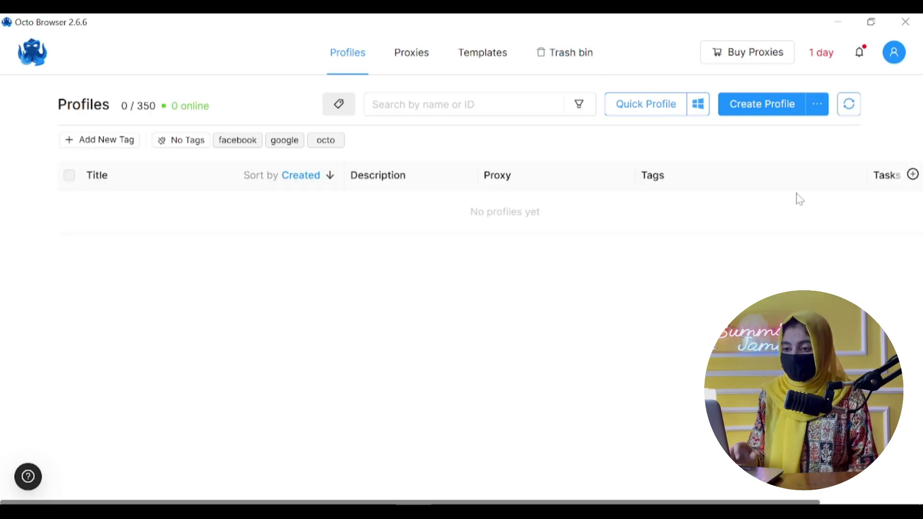
Start a new profile named "Facebook Advertisment" with the description "Facebook advertisments USA"
{"action": "left_click", "coordinate": [766, 110]}
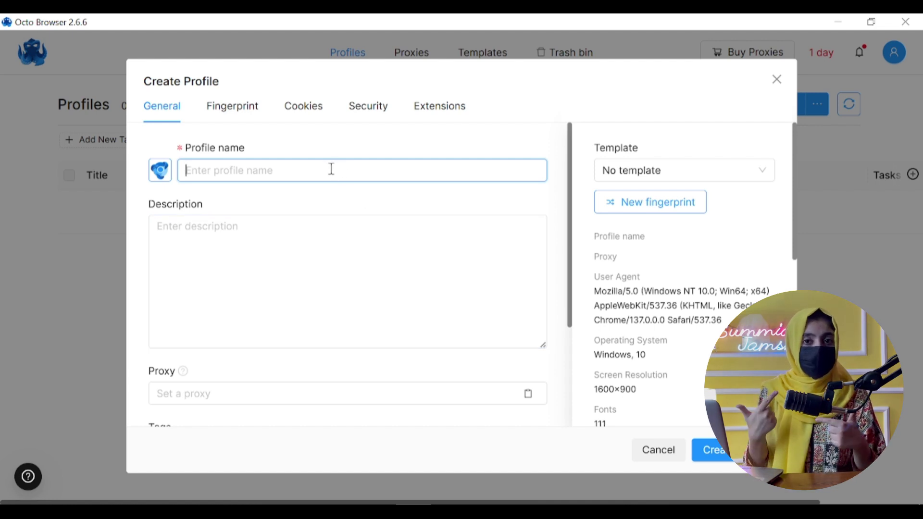
{"action": "type", "text": "Fa"}
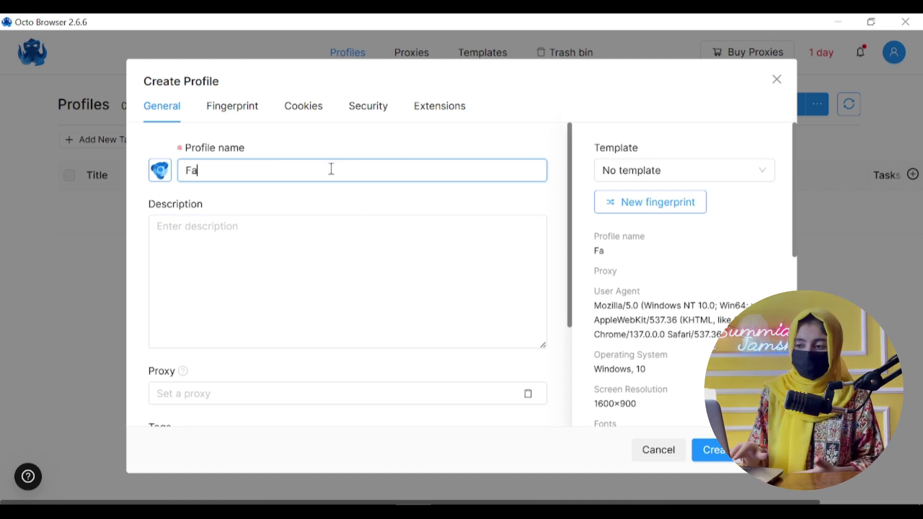
{"action": "type", "text": "cebook"}
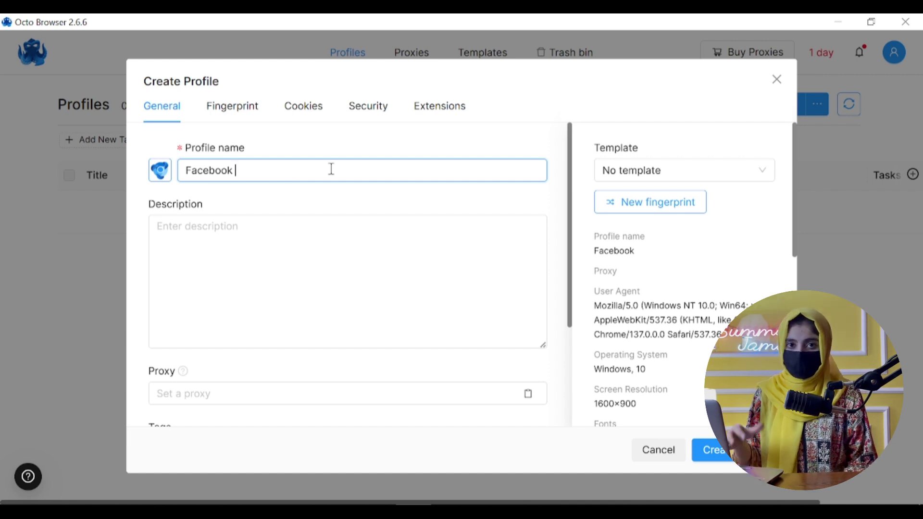
{"action": "type", "text": " Advertisment"}
{"action": "left_click", "coordinate": [210, 233]}
{"action": "type", "text": "F"}
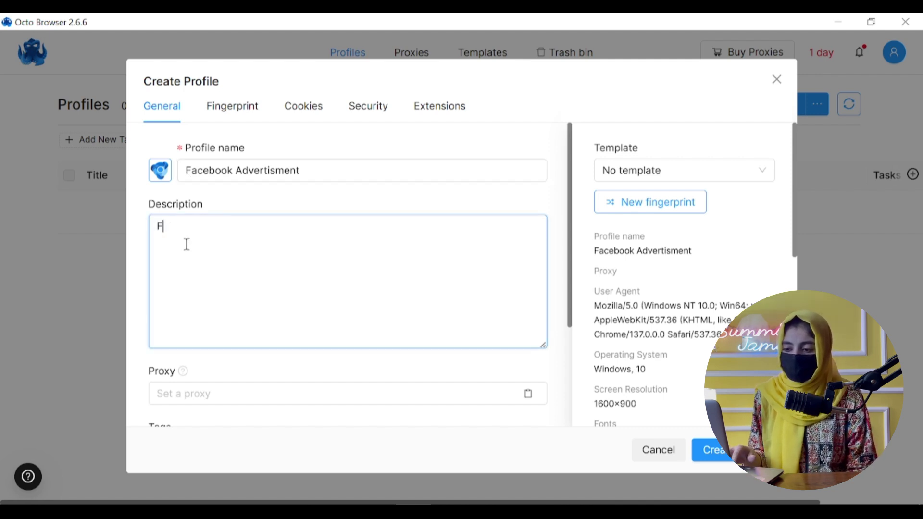
{"action": "type", "text": "acebook advertisme"}
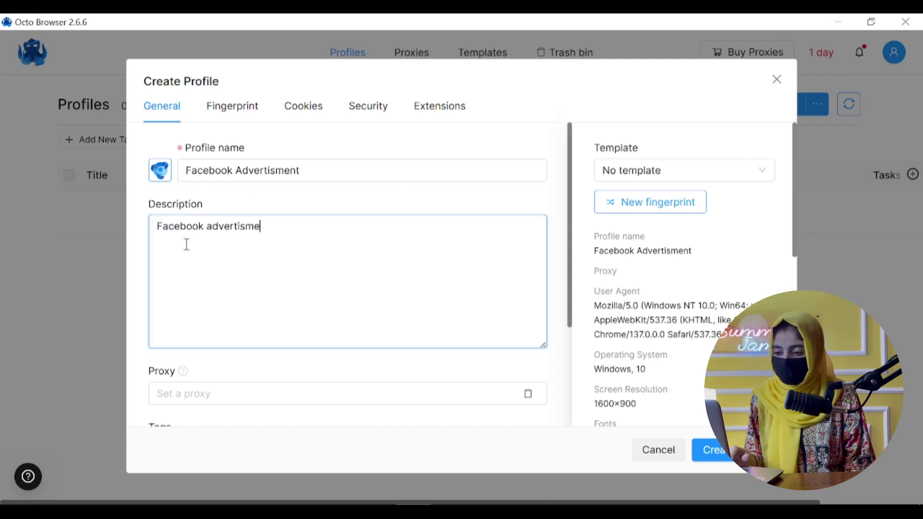
{"action": "type", "text": "nts USA"}
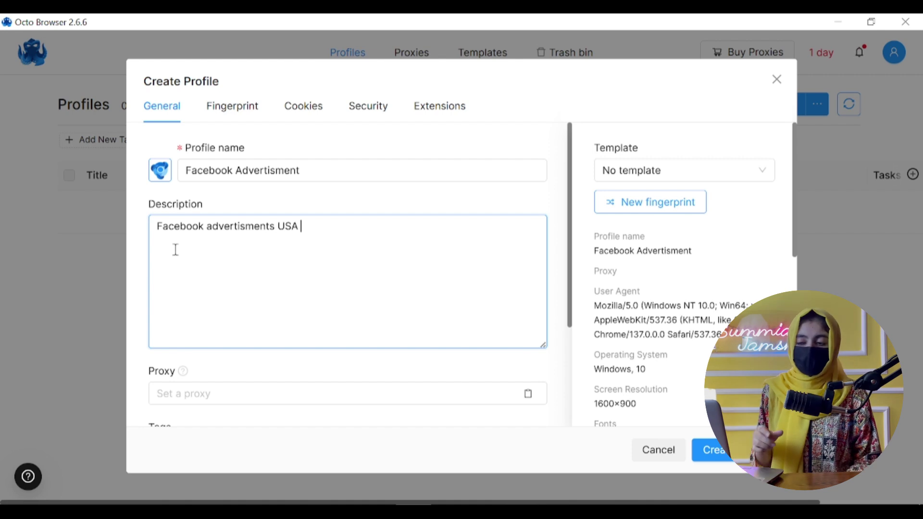
Begin setting a new proxy for the profile and choose HTTP as its type
{"action": "scroll", "coordinate": [241, 248], "scroll_direction": "down", "scroll_amount": 3}
{"action": "left_click", "coordinate": [212, 247]}
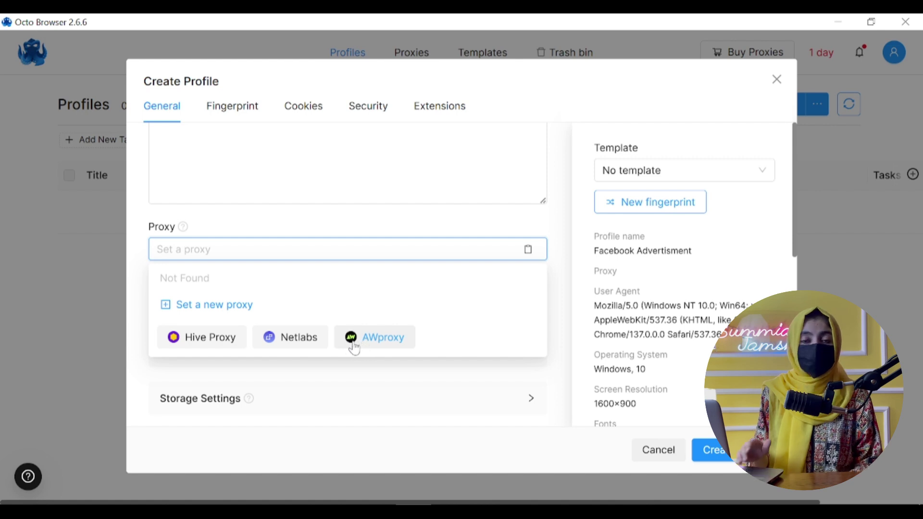
{"action": "left_click", "coordinate": [214, 306]}
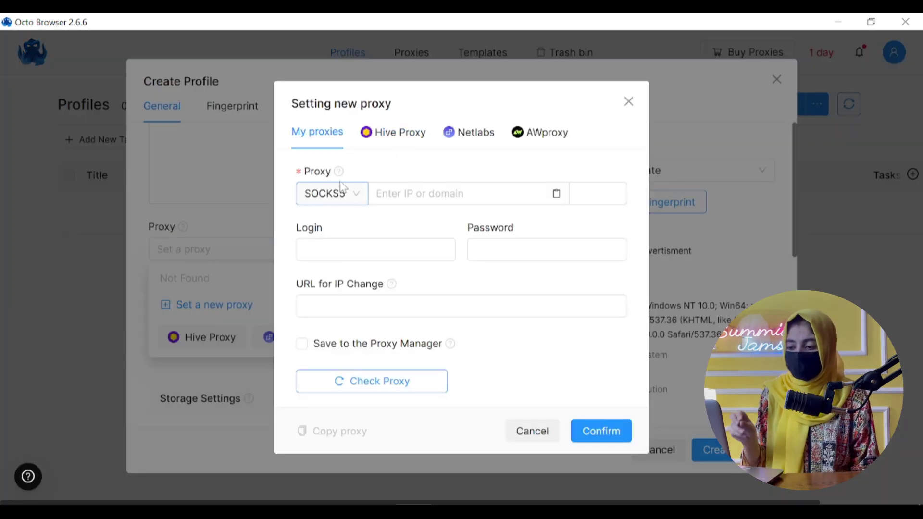
{"action": "mouse_move", "coordinate": [340, 179]}
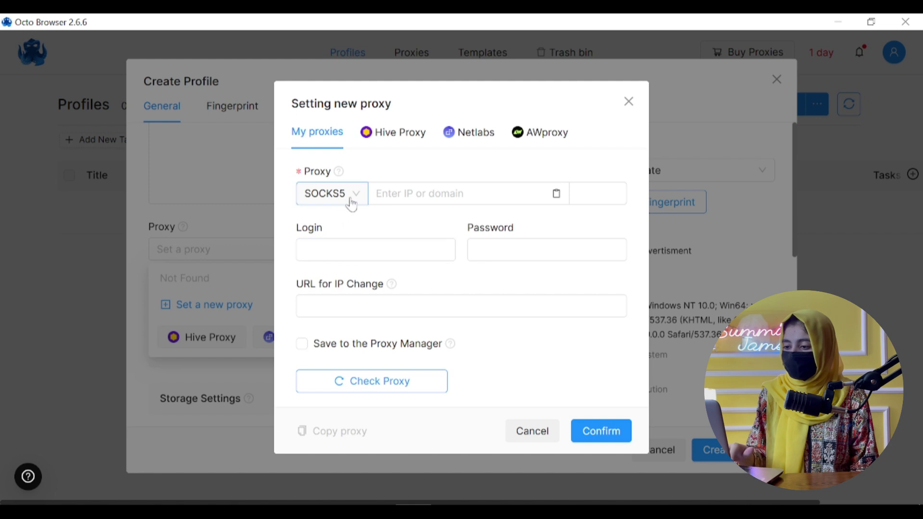
{"action": "left_click", "coordinate": [354, 195]}
{"action": "left_click", "coordinate": [331, 249]}
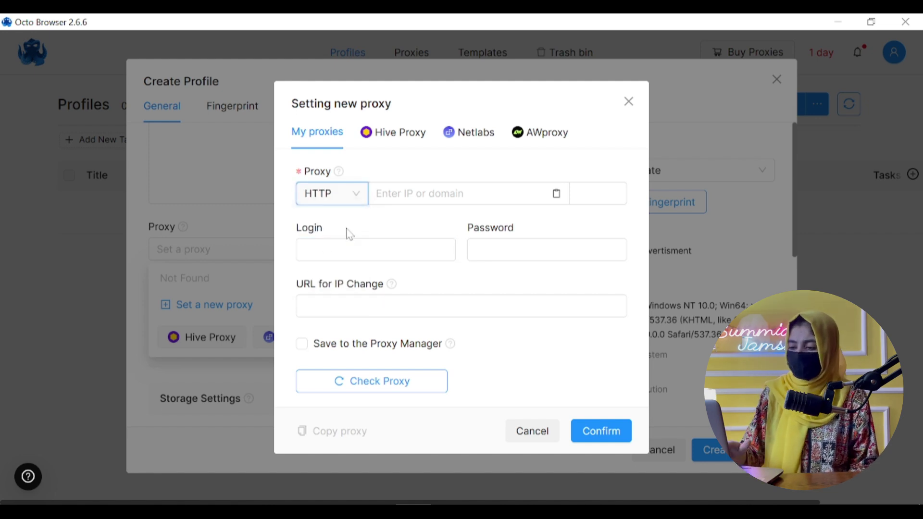
{"action": "left_click", "coordinate": [400, 194]}
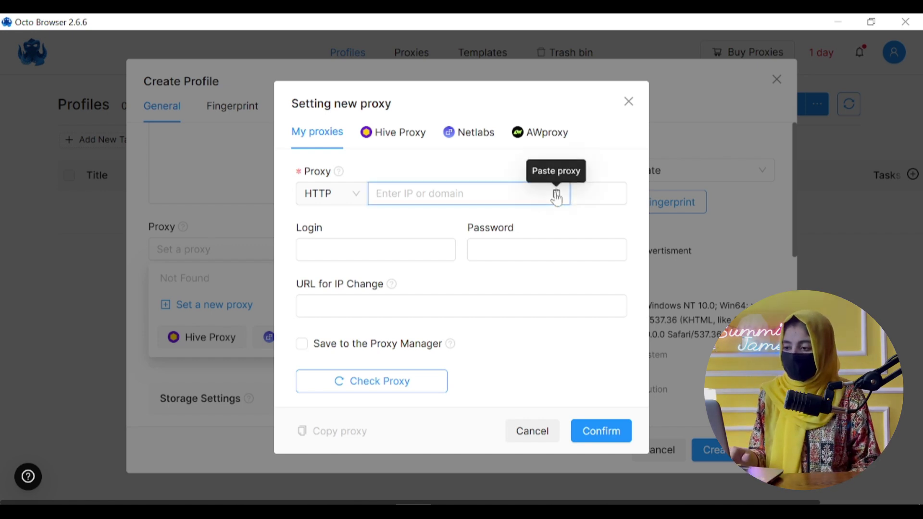
Try to set a residential Netlabs proxy for United States, California, Burbank, and dismiss the traffic top-up offer
{"action": "left_click", "coordinate": [391, 132]}
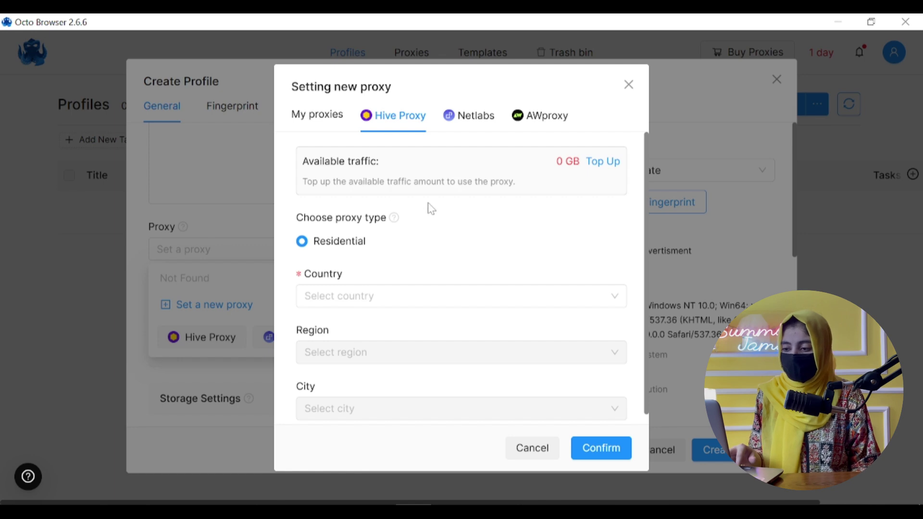
{"action": "scroll", "coordinate": [339, 294], "scroll_direction": "down", "scroll_amount": 1}
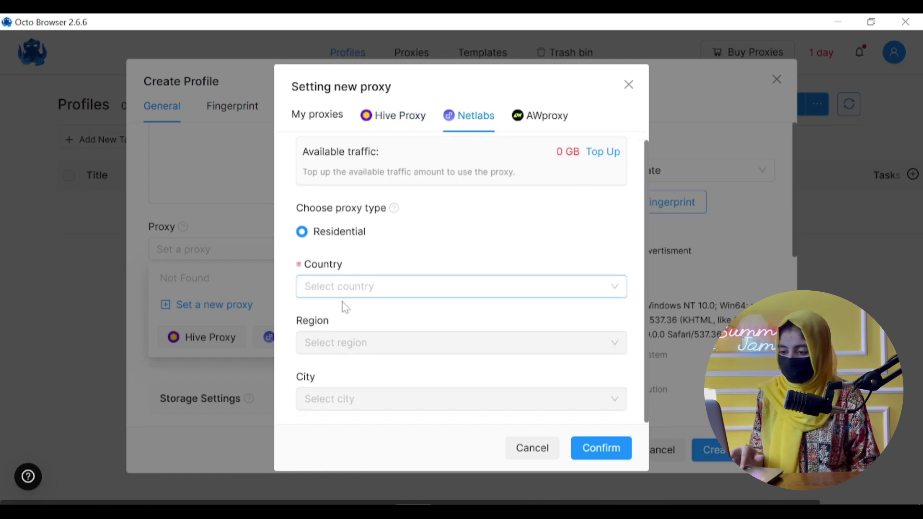
{"action": "left_click", "coordinate": [339, 294]}
{"action": "type", "text": "united"}
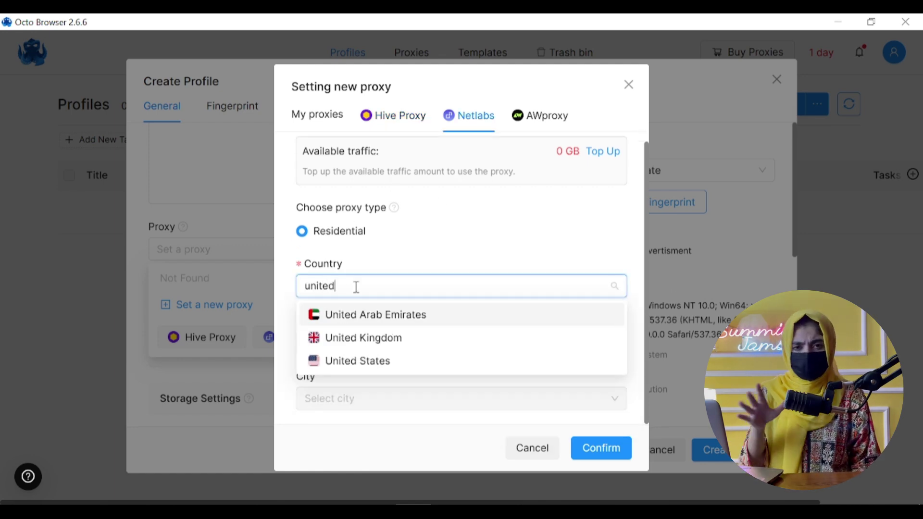
{"action": "left_click", "coordinate": [330, 358]}
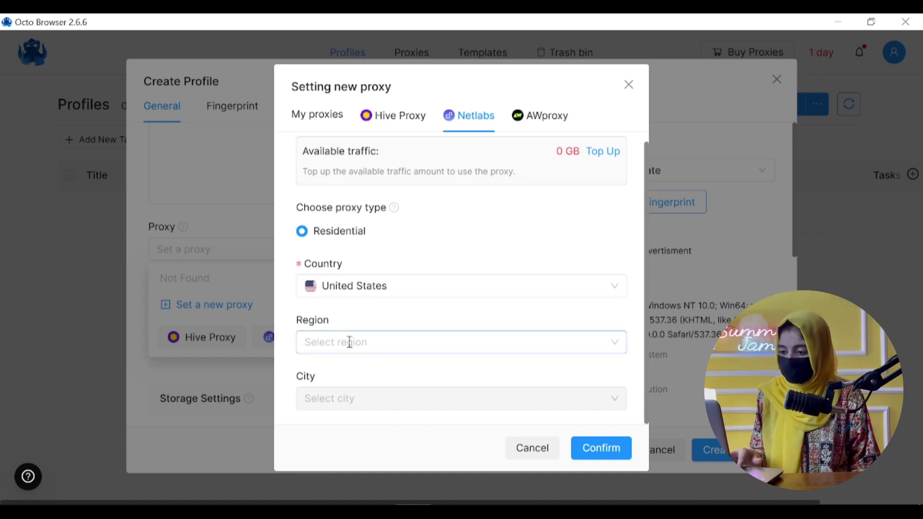
{"action": "left_click", "coordinate": [387, 339]}
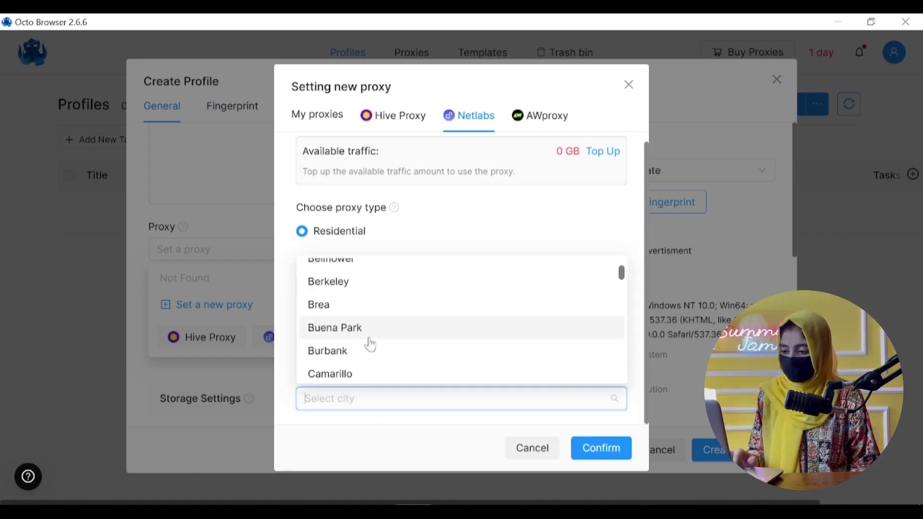
{"action": "left_click", "coordinate": [356, 358]}
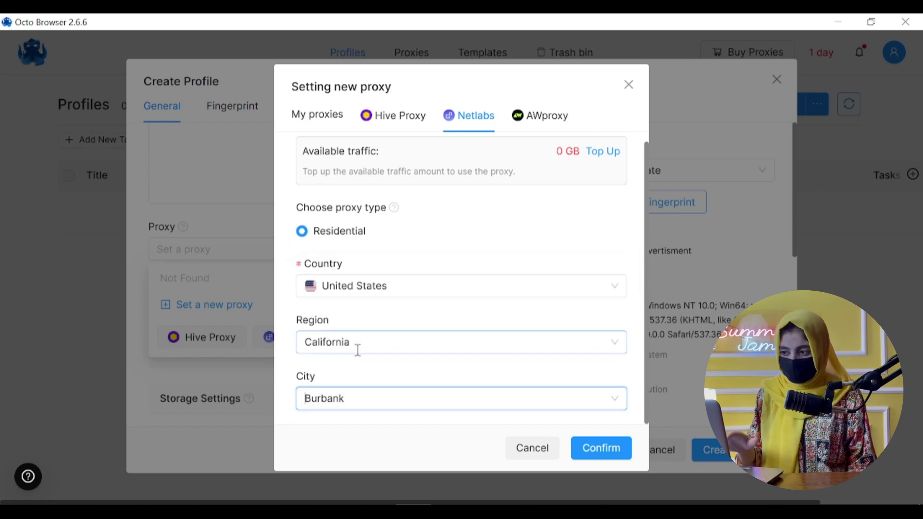
{"action": "left_click", "coordinate": [600, 452]}
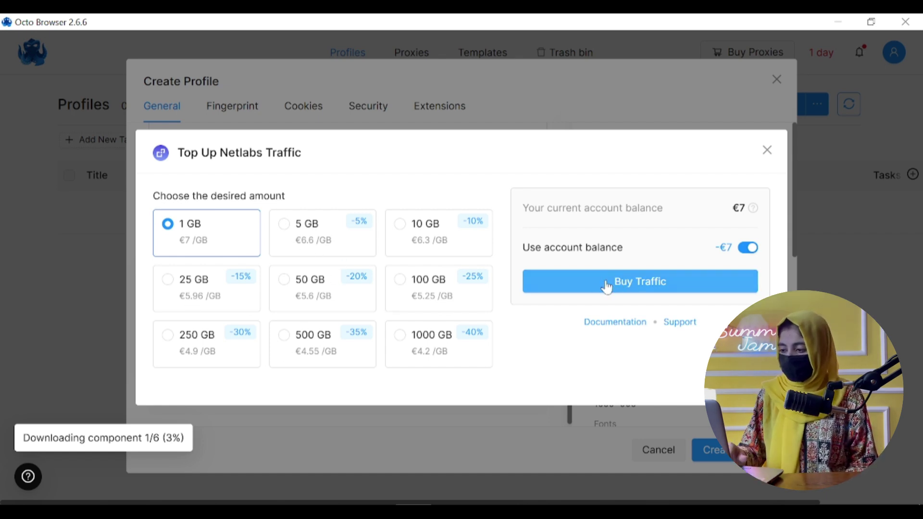
{"action": "left_click", "coordinate": [767, 146]}
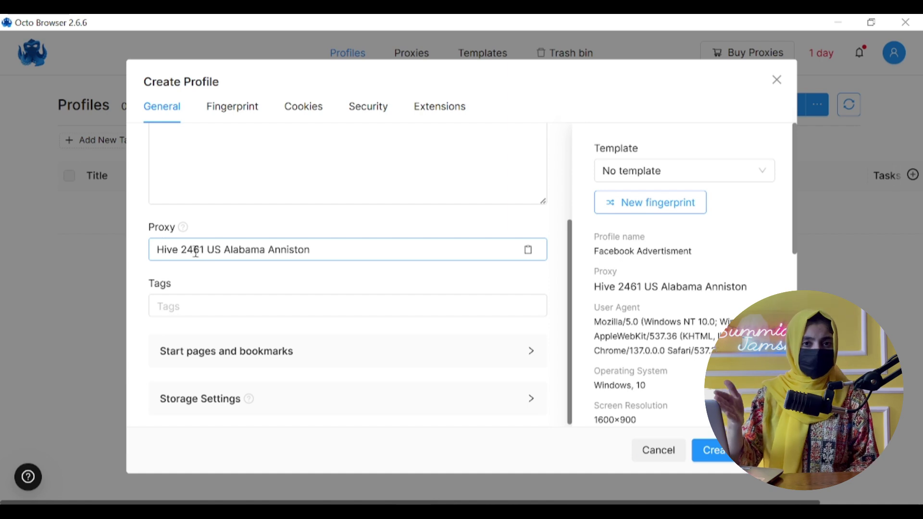
Add the existing tags facebook and octo to the profile
{"action": "left_click", "coordinate": [245, 307]}
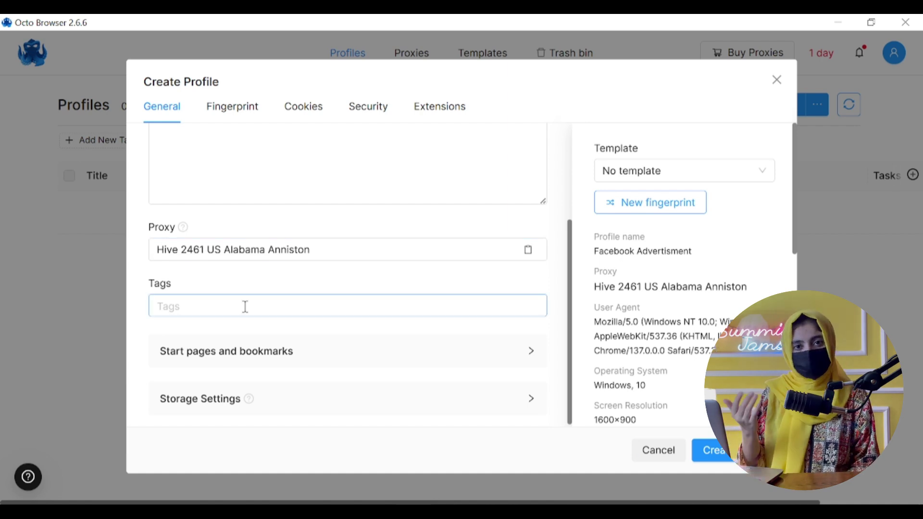
{"action": "left_click", "coordinate": [185, 306]}
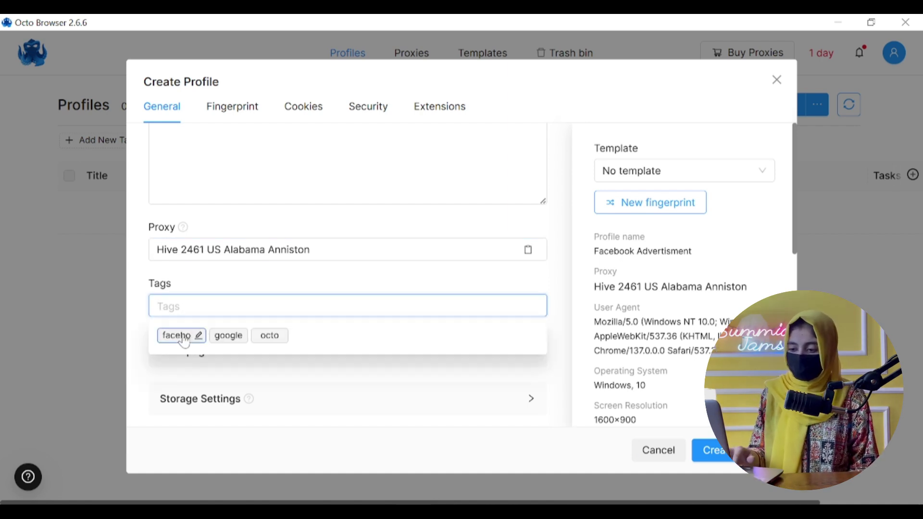
{"action": "left_click", "coordinate": [179, 335]}
{"action": "left_click", "coordinate": [216, 356]}
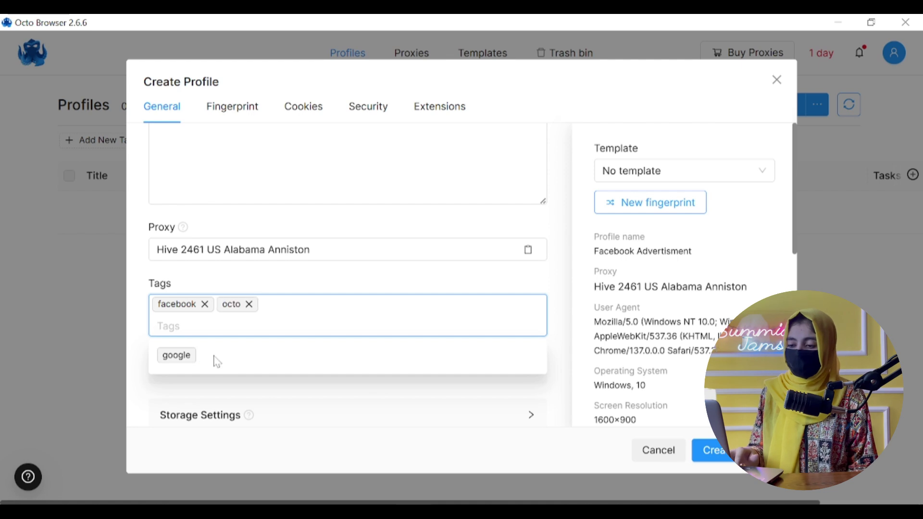
{"action": "left_click", "coordinate": [250, 355]}
{"action": "left_click", "coordinate": [249, 351]}
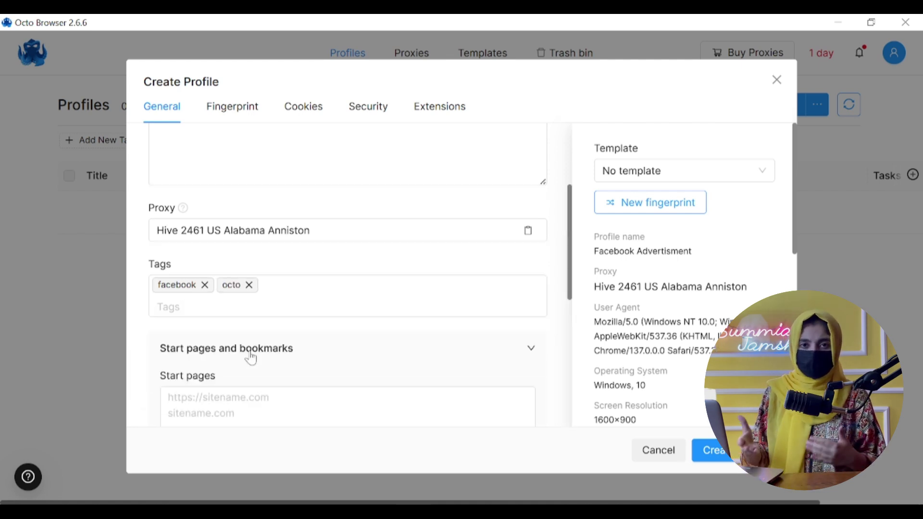
{"action": "scroll", "coordinate": [250, 358], "scroll_direction": "down", "scroll_amount": 3}
{"action": "left_click", "coordinate": [229, 249]}
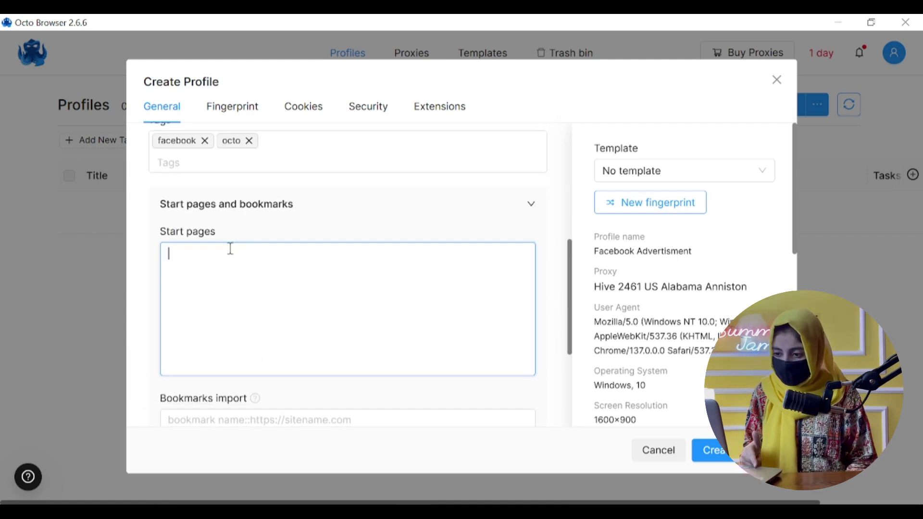
{"action": "type", "text": "www"}
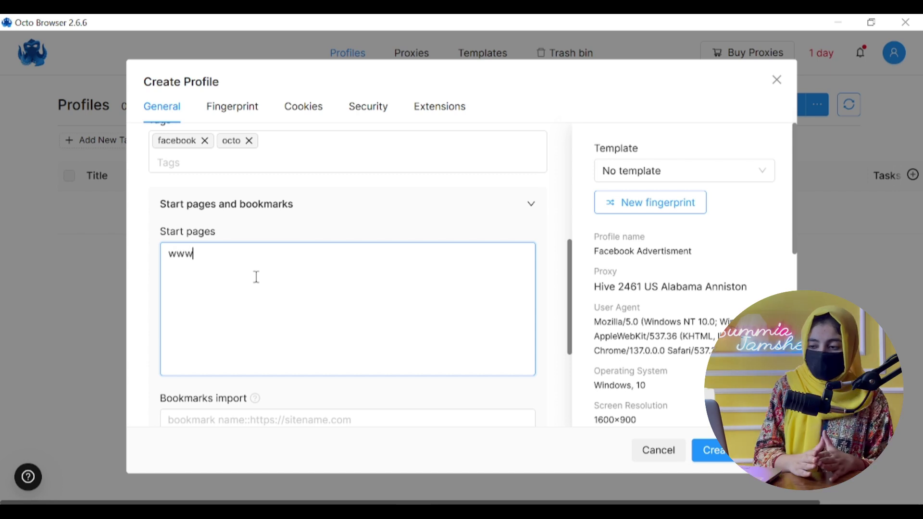
{"action": "type", "text": ".facebook.com"}
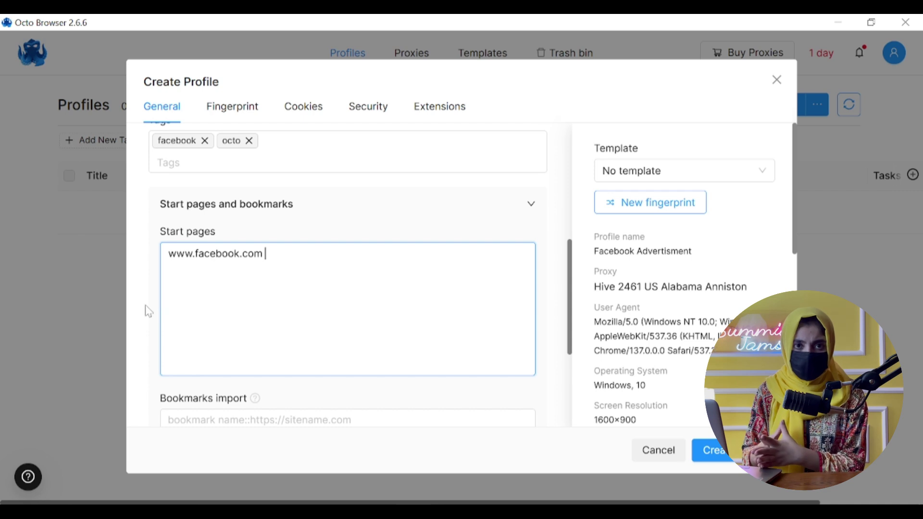
{"action": "scroll", "coordinate": [237, 288], "scroll_direction": "down", "scroll_amount": 3}
{"action": "left_click", "coordinate": [204, 290]}
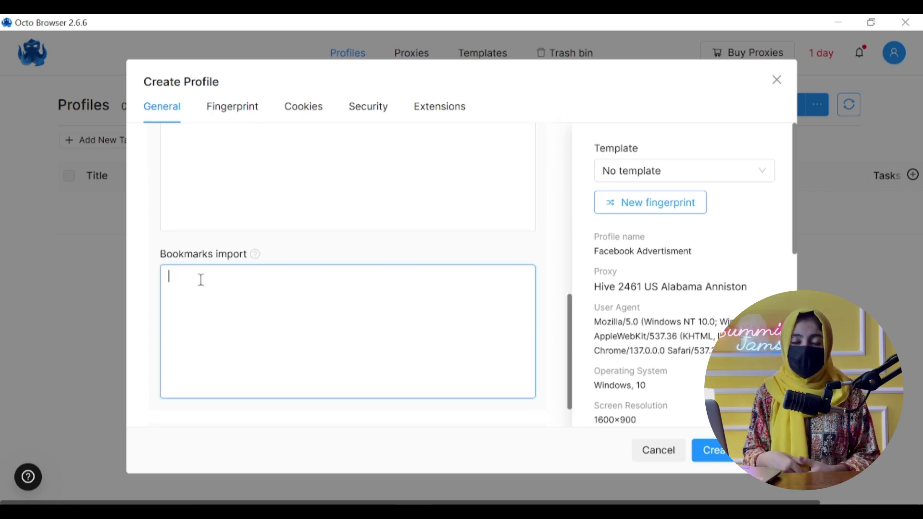
{"action": "type", "text": "www.facebook.com"}
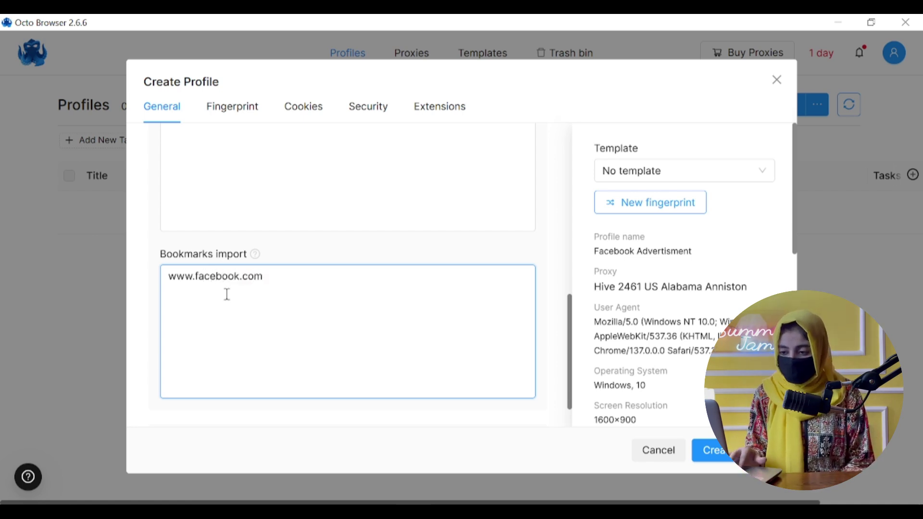
Review the profile's Storage Settings, switching password storage off and back on
{"action": "scroll", "coordinate": [253, 328], "scroll_direction": "down", "scroll_amount": 1}
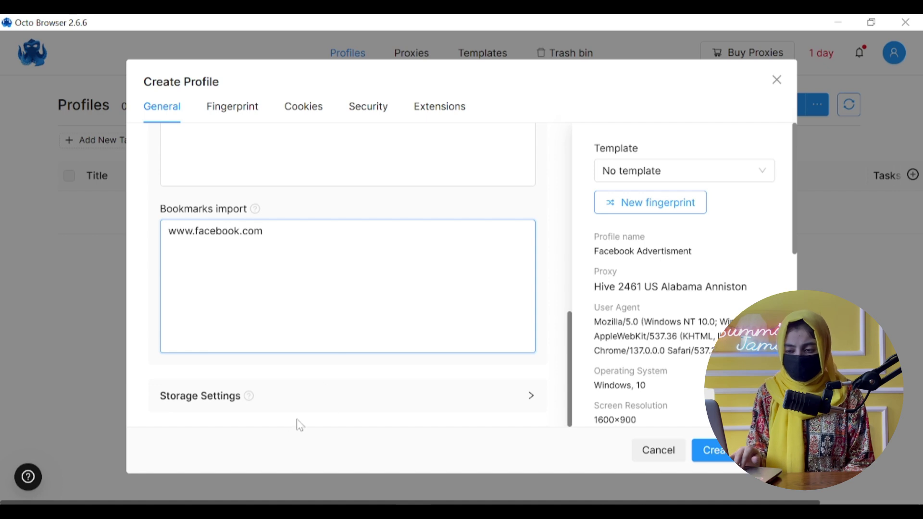
{"action": "left_click", "coordinate": [360, 391]}
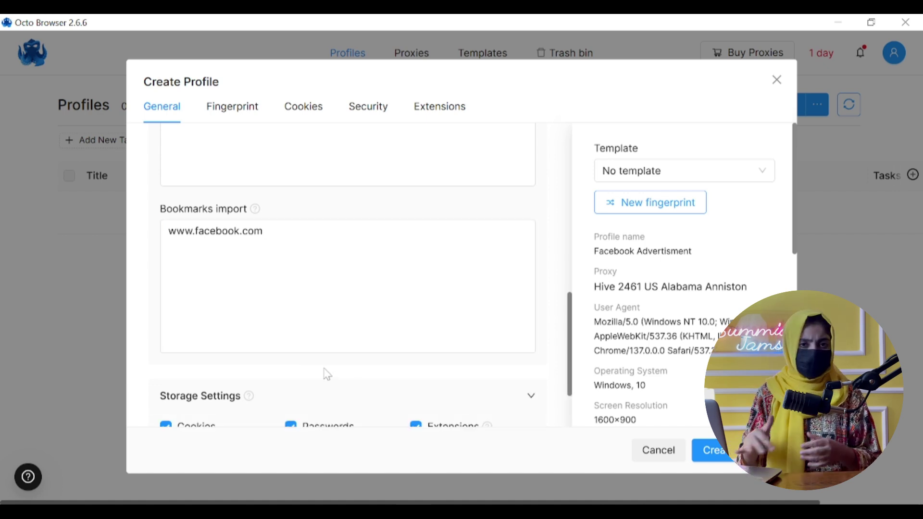
{"action": "scroll", "coordinate": [303, 375], "scroll_direction": "down", "scroll_amount": 2}
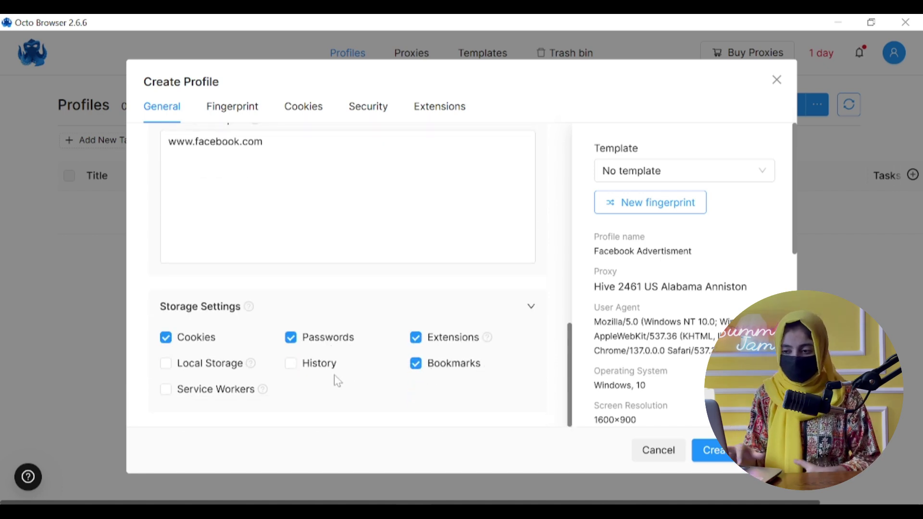
{"action": "left_click", "coordinate": [293, 342]}
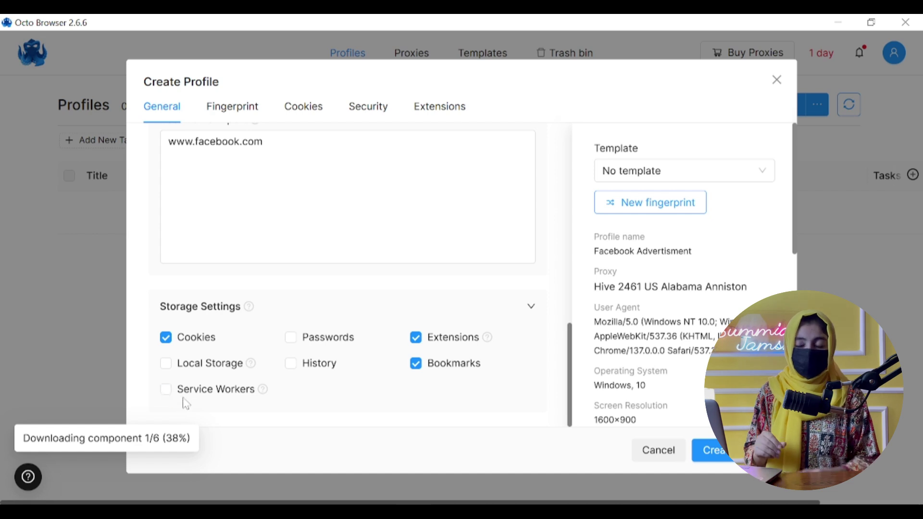
{"action": "left_click", "coordinate": [294, 341]}
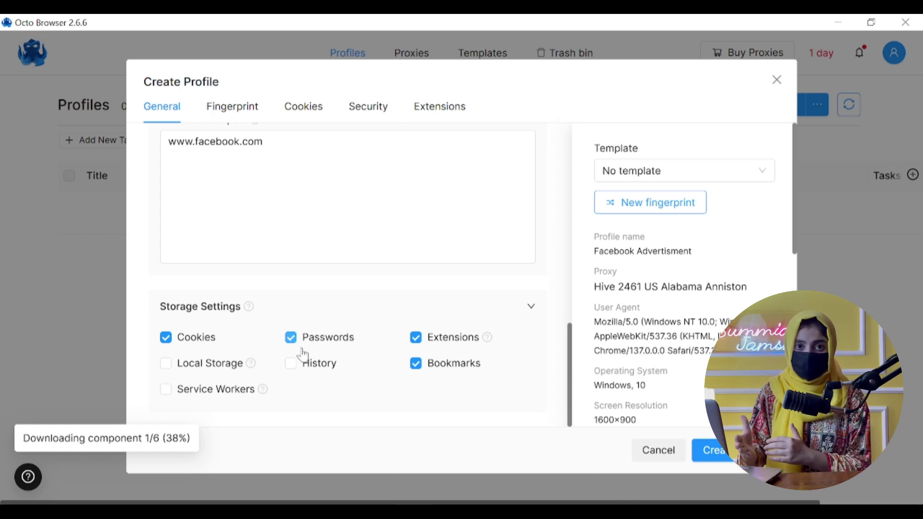
Create the Facebook Advertisment profile and review its fingerprint settings from User Agent down to Geolocation
{"action": "left_click", "coordinate": [710, 455]}
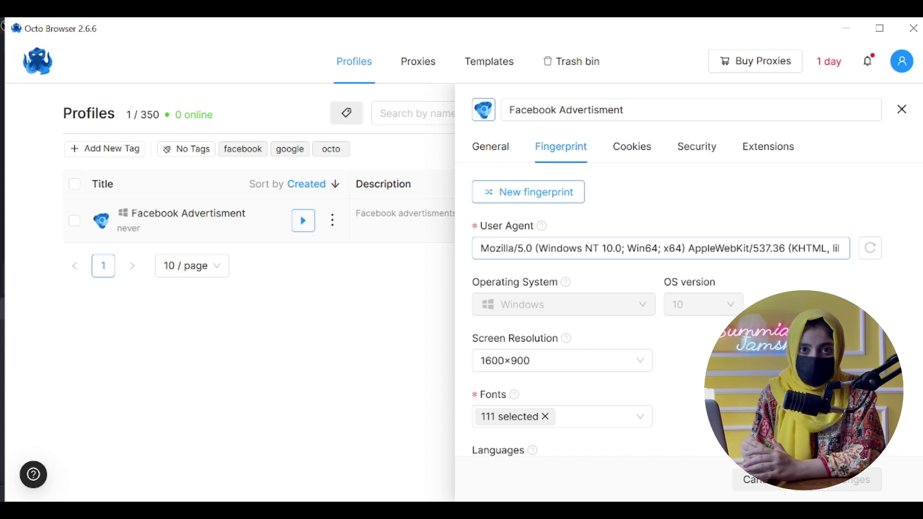
{"action": "scroll", "coordinate": [576, 308], "scroll_direction": "down", "scroll_amount": 3}
{"action": "scroll", "coordinate": [624, 254], "scroll_direction": "up", "scroll_amount": 3}
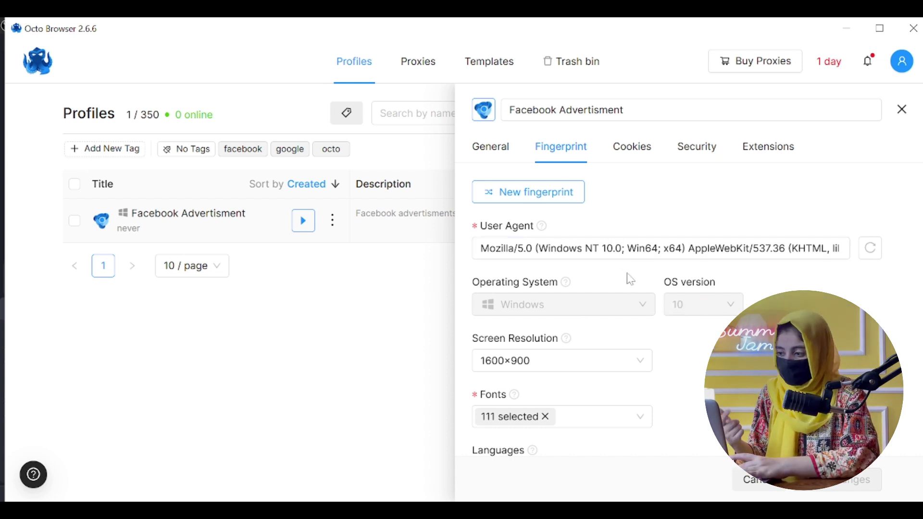
{"action": "scroll", "coordinate": [630, 294], "scroll_direction": "down", "scroll_amount": 3}
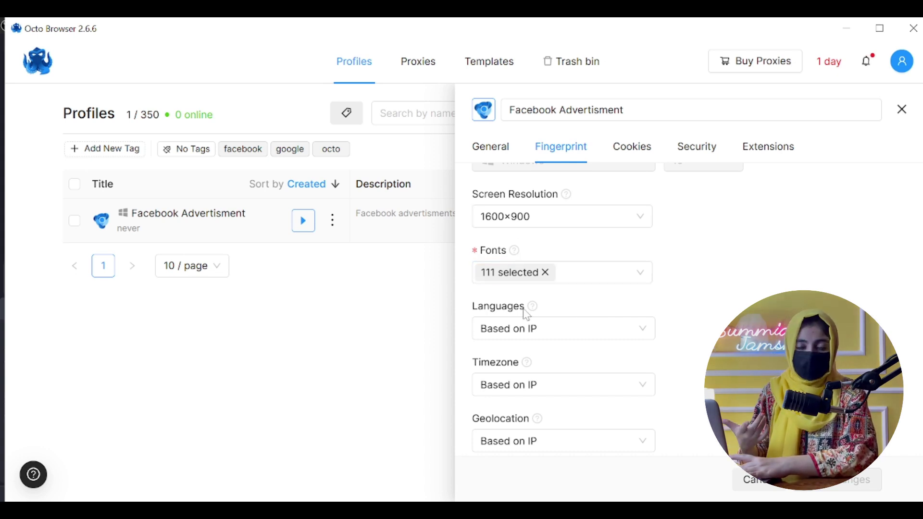
{"action": "scroll", "coordinate": [527, 315], "scroll_direction": "down", "scroll_amount": 2}
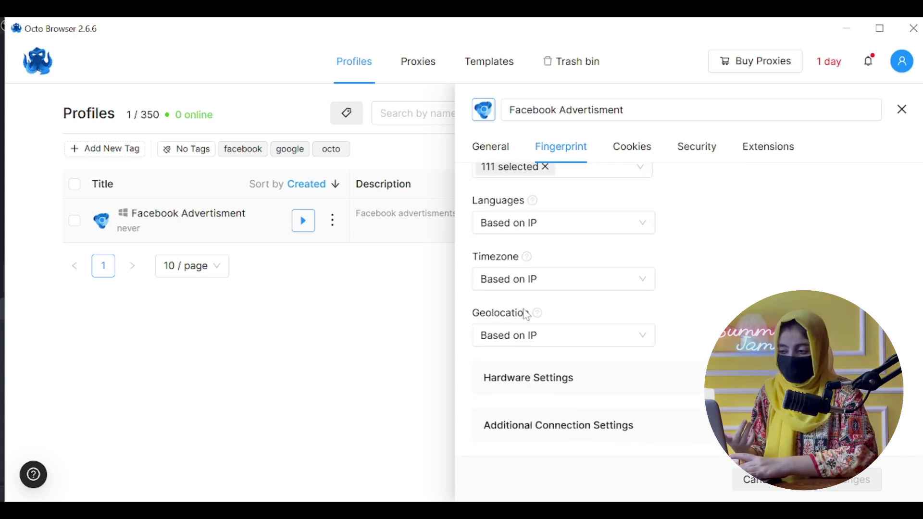
Choose Based on IP for the fingerprint's Languages and Timezone, and check the Geolocation options
{"action": "left_click", "coordinate": [557, 234]}
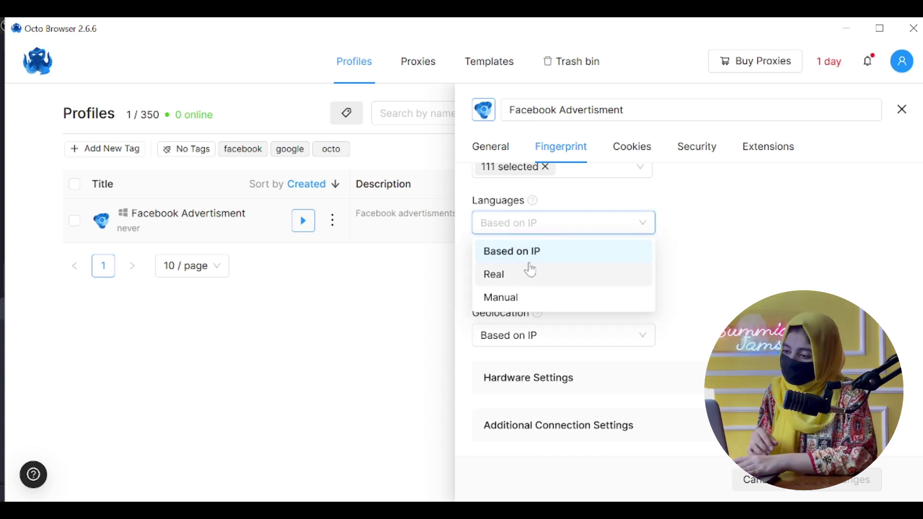
{"action": "left_click", "coordinate": [535, 258]}
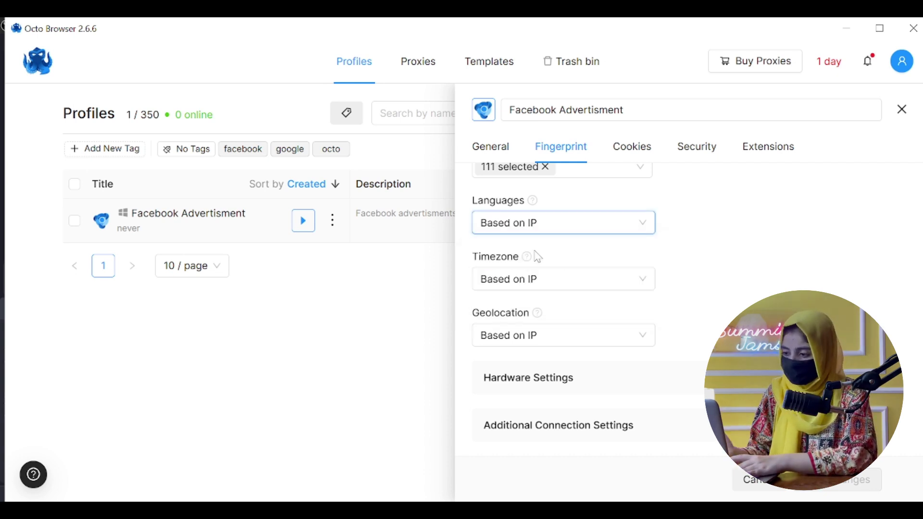
{"action": "left_click", "coordinate": [543, 288]}
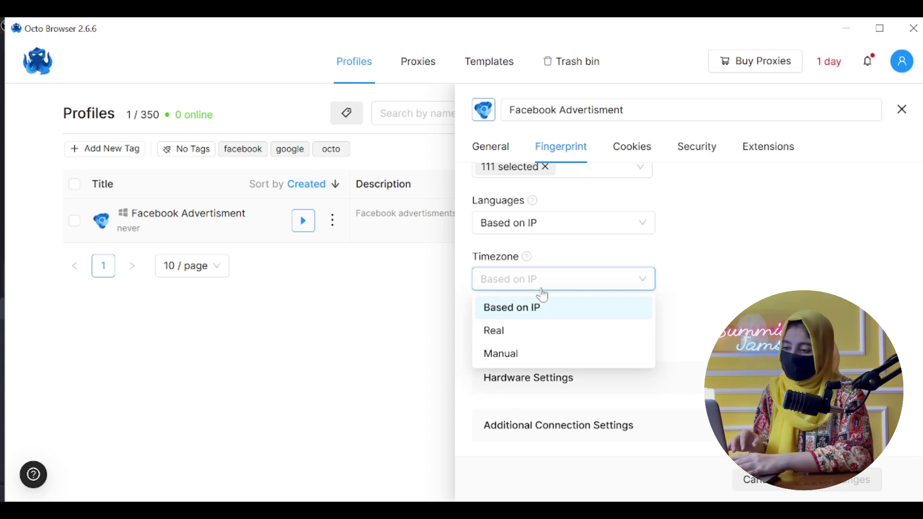
{"action": "left_click", "coordinate": [532, 312]}
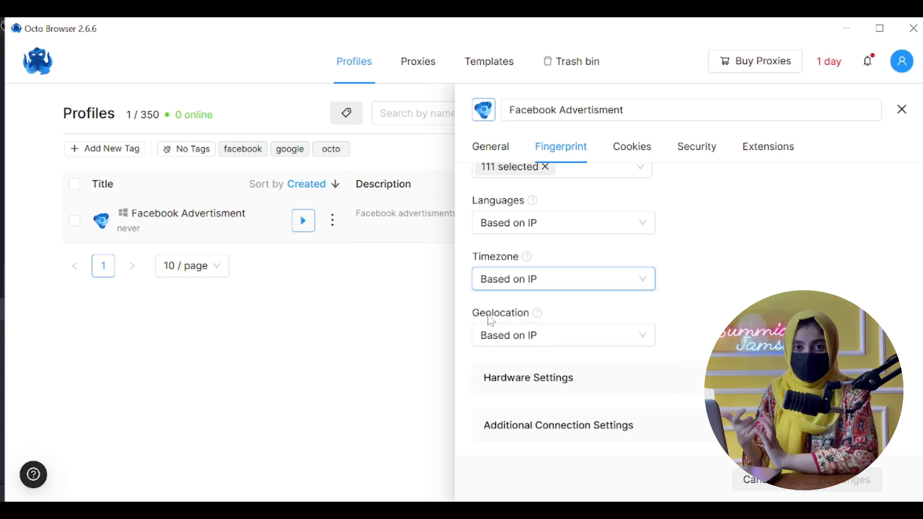
{"action": "left_click", "coordinate": [530, 335]}
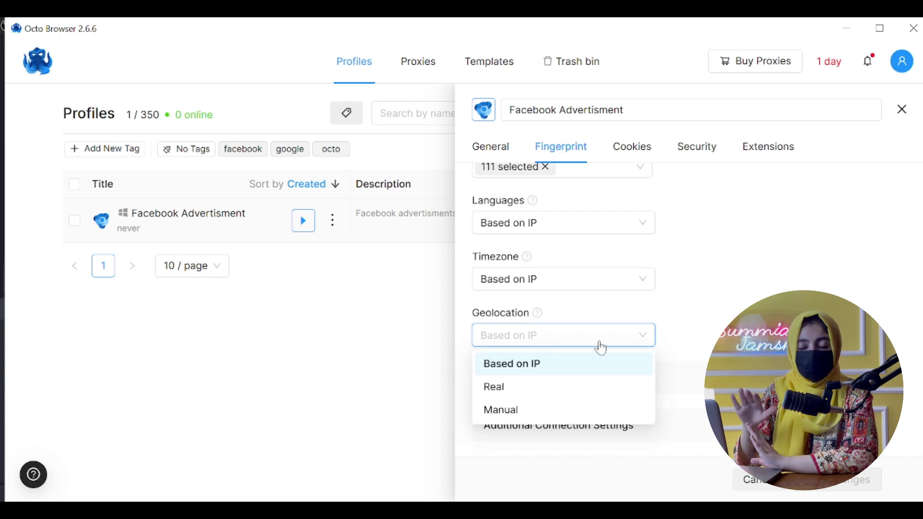
{"action": "left_click", "coordinate": [694, 333]}
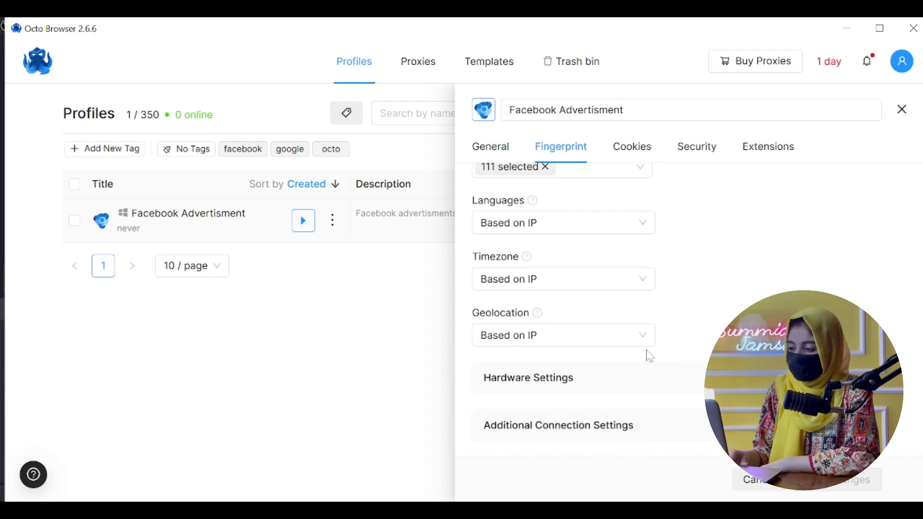
Set the fingerprint's hardware to 8 CPU cores and a RAM size of 24
{"action": "left_click", "coordinate": [553, 389]}
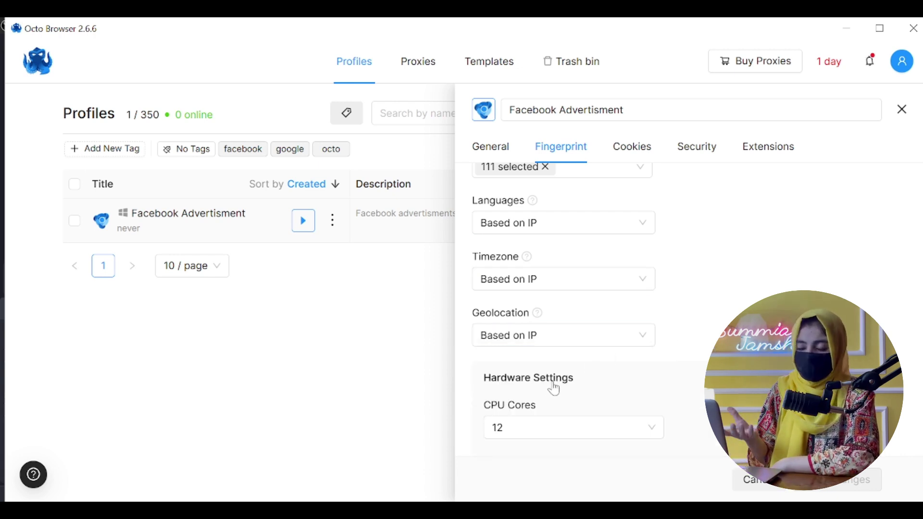
{"action": "scroll", "coordinate": [554, 379], "scroll_direction": "down", "scroll_amount": 3}
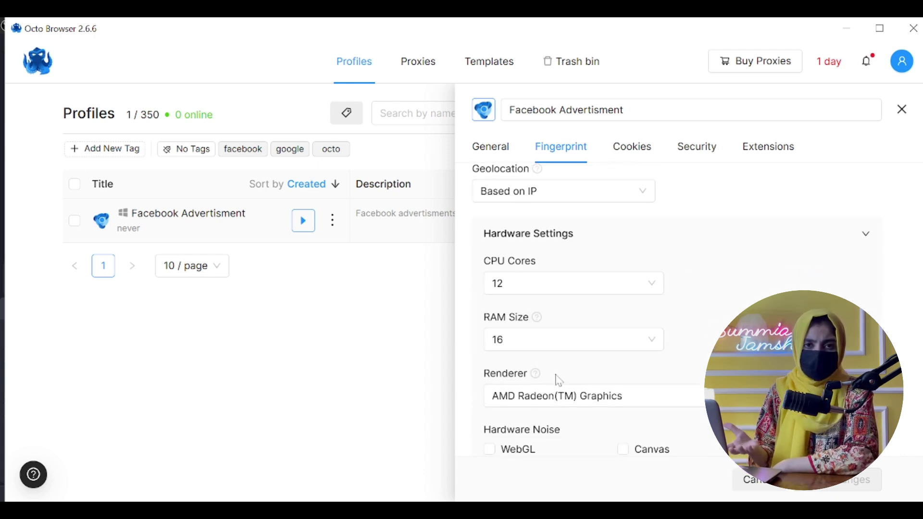
{"action": "left_click", "coordinate": [530, 294]}
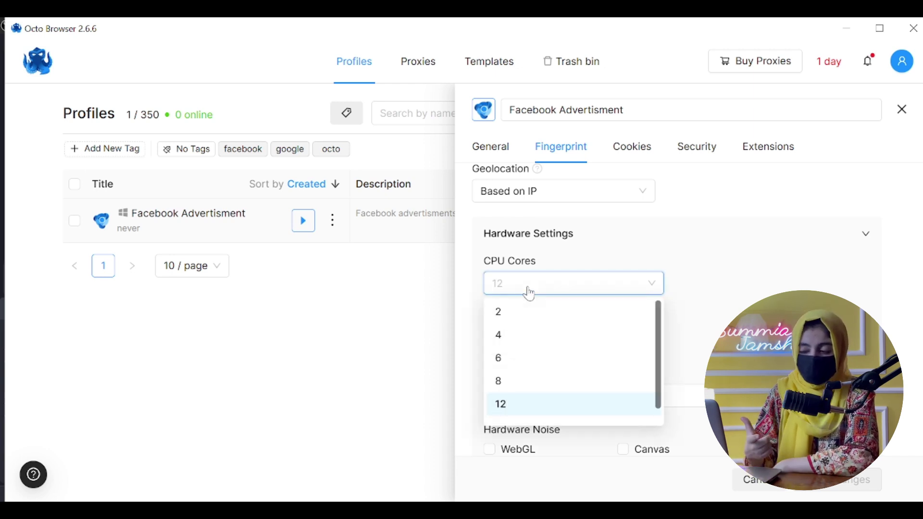
{"action": "left_click", "coordinate": [529, 390]}
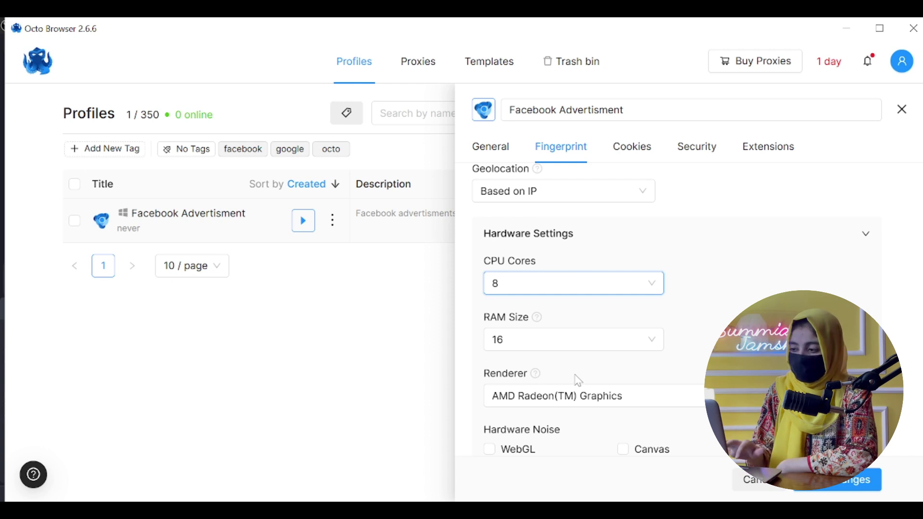
{"action": "left_click", "coordinate": [548, 341]}
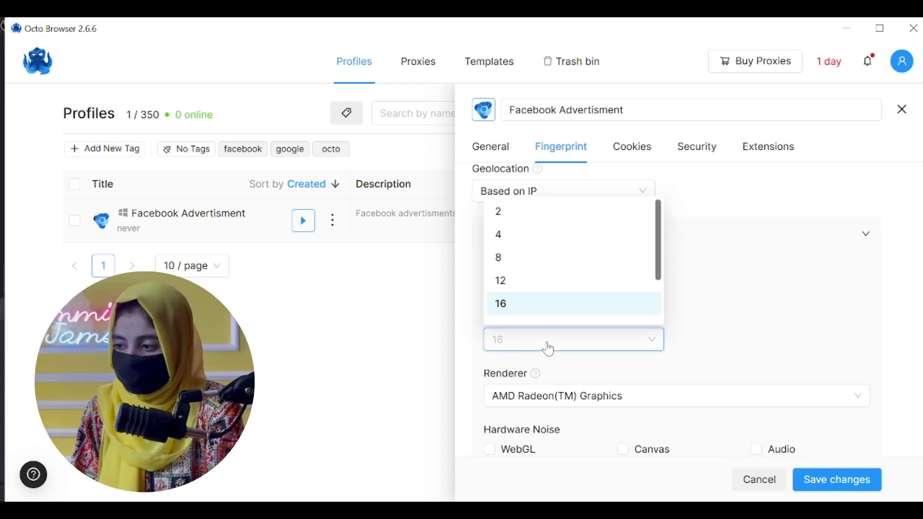
{"action": "scroll", "coordinate": [526, 303], "scroll_direction": "down", "scroll_amount": 2}
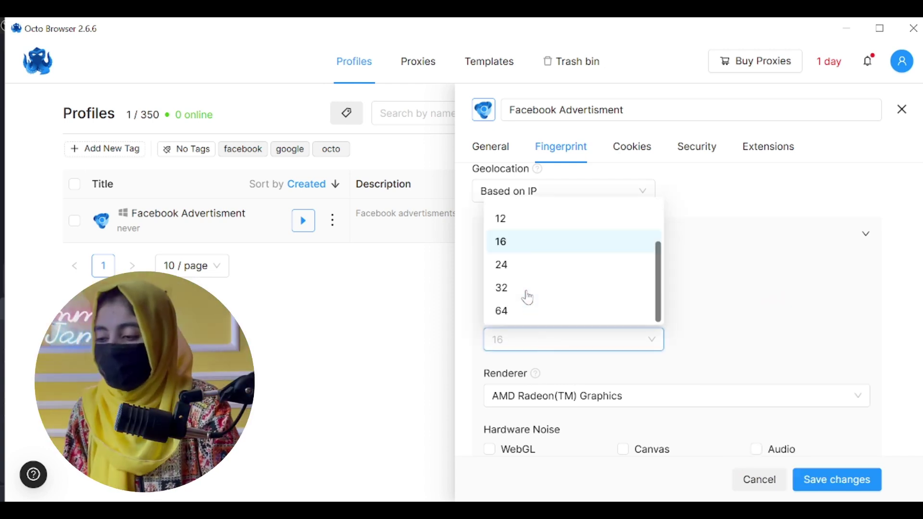
{"action": "left_click", "coordinate": [528, 266]}
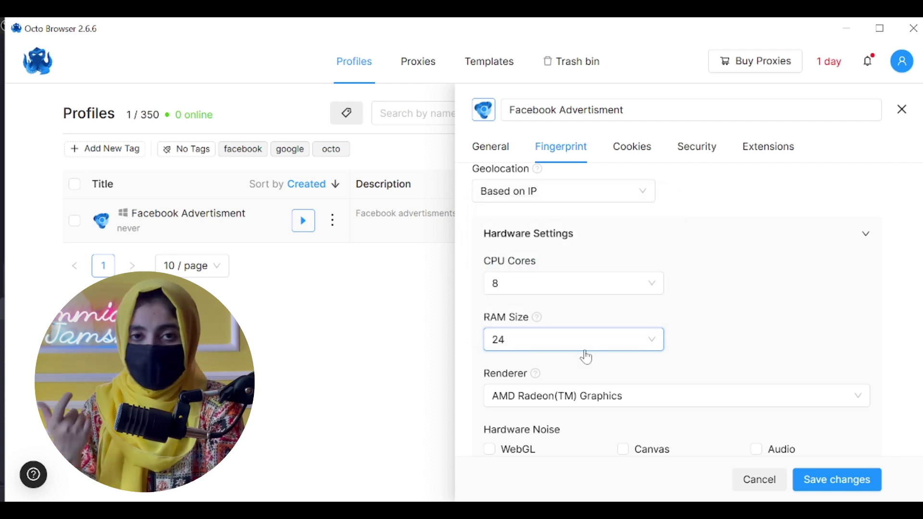
Select AMD Radeon(TM) Graphics as the renderer and check the Hardware Noise and Media Devices settings
{"action": "scroll", "coordinate": [528, 361], "scroll_direction": "down", "scroll_amount": 3}
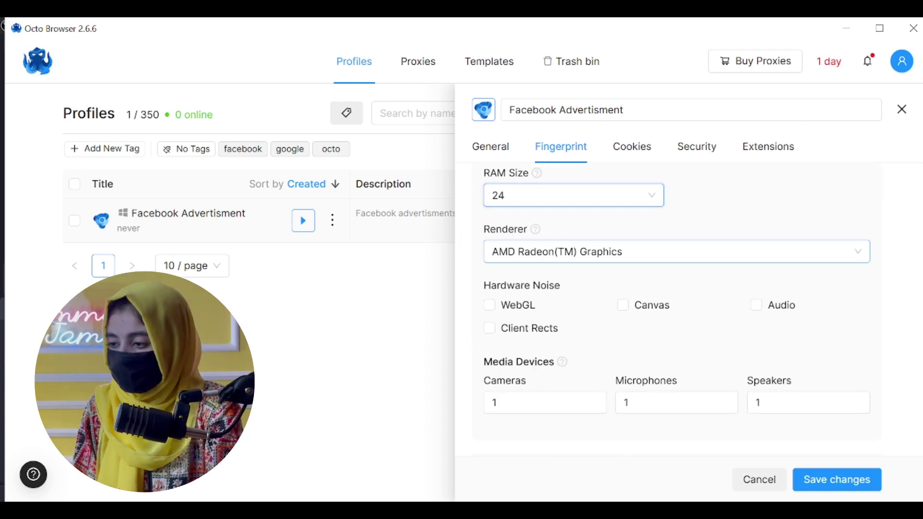
{"action": "left_click", "coordinate": [553, 251]}
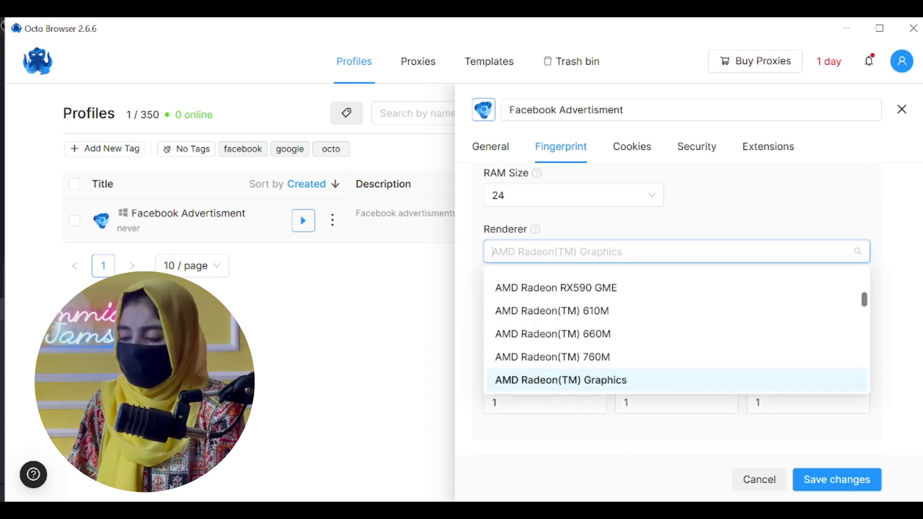
{"action": "left_click", "coordinate": [548, 386]}
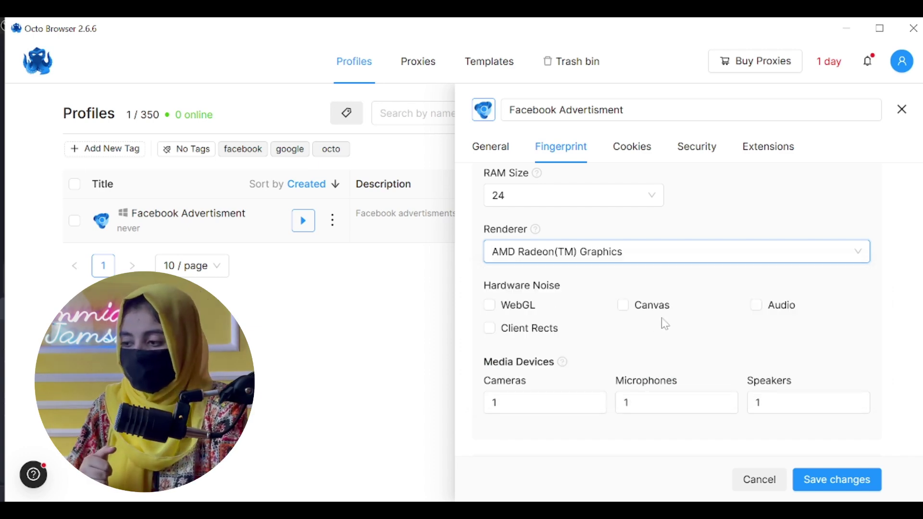
{"action": "left_click", "coordinate": [486, 286]}
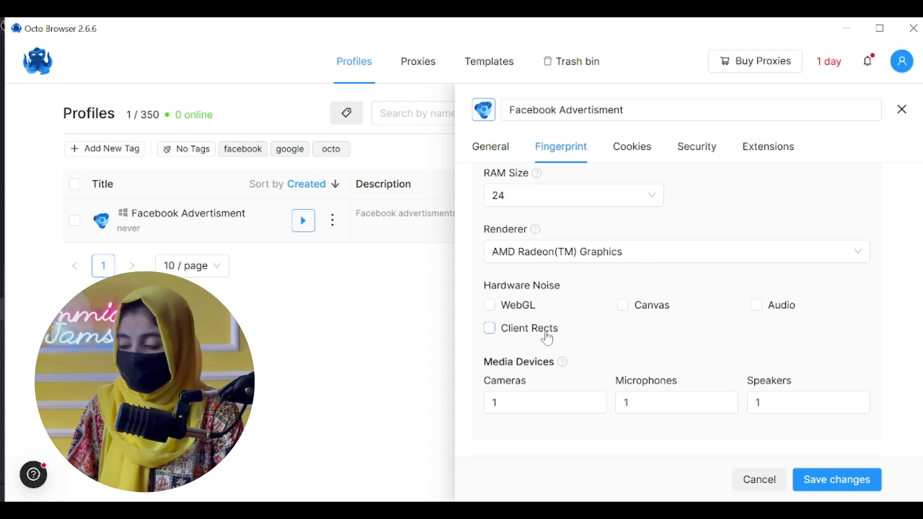
{"action": "scroll", "coordinate": [548, 338], "scroll_direction": "down", "scroll_amount": 1}
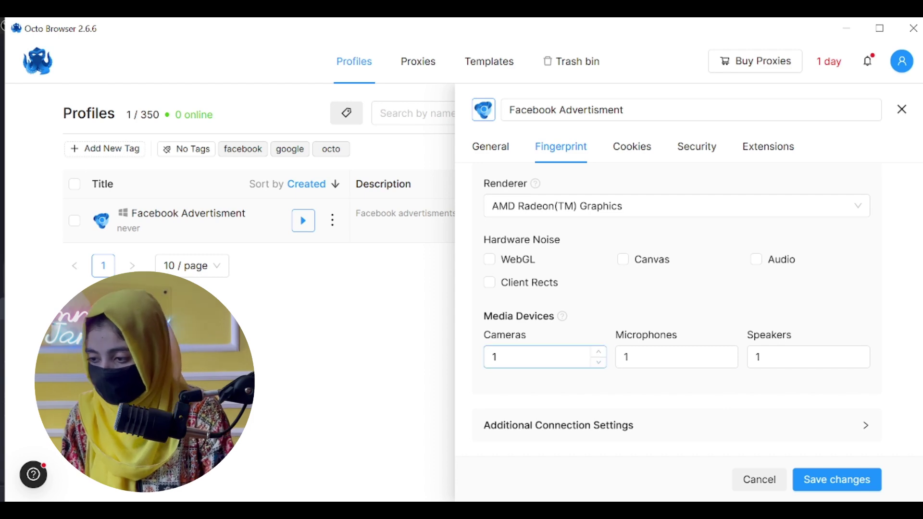
{"action": "left_click", "coordinate": [626, 356]}
{"action": "left_click", "coordinate": [798, 357]}
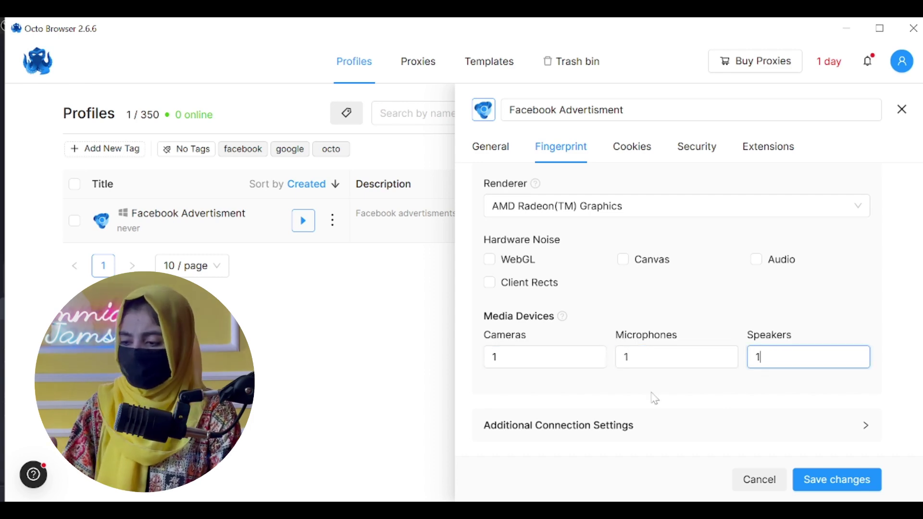
{"action": "left_click", "coordinate": [642, 408]}
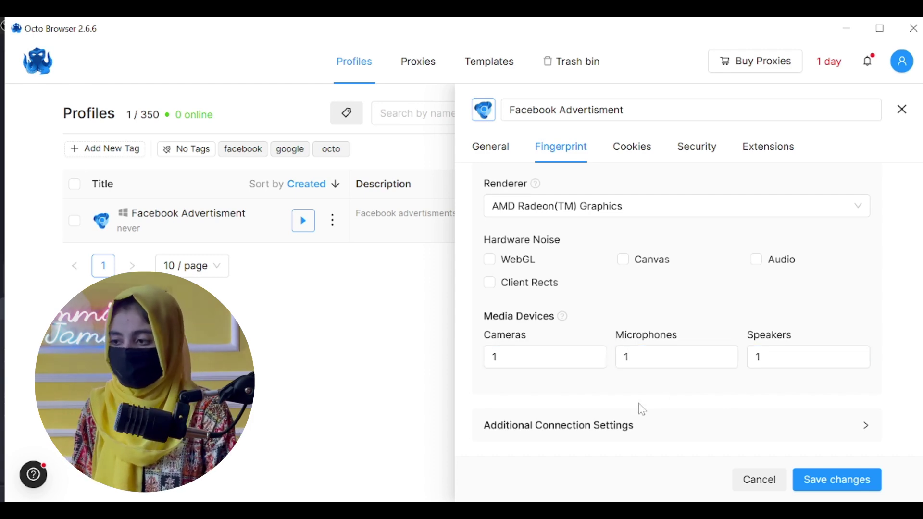
Check the WebRTC and DNS options in the Additional Connection Settings and save the profile changes
{"action": "left_click", "coordinate": [601, 428]}
{"action": "scroll", "coordinate": [639, 394], "scroll_direction": "down", "scroll_amount": 3}
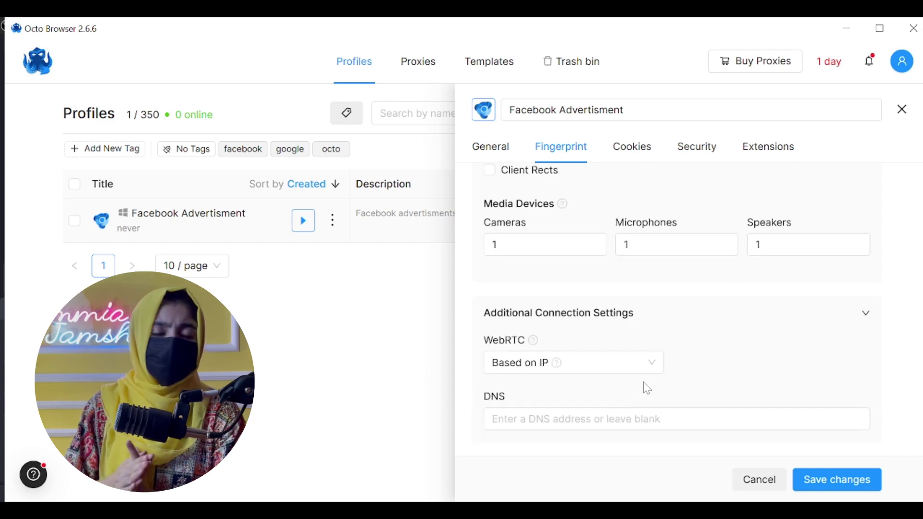
{"action": "left_click", "coordinate": [591, 418]}
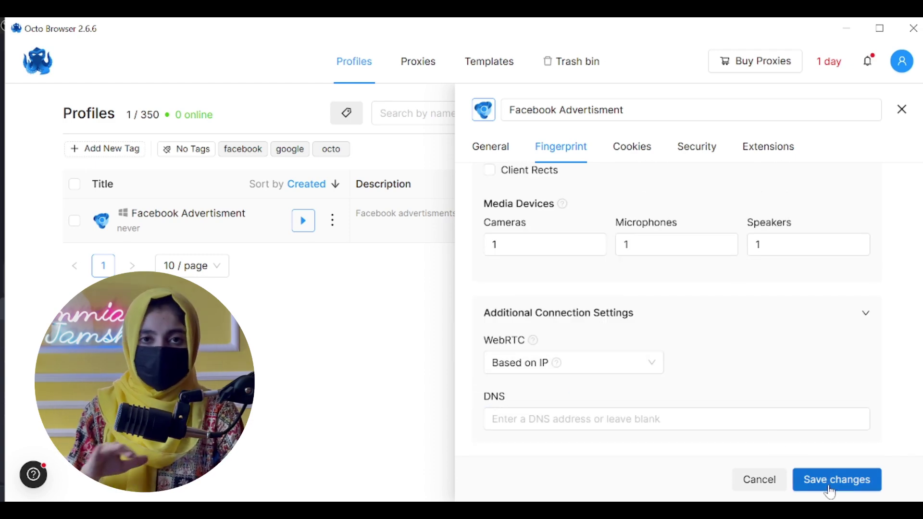
{"action": "left_click", "coordinate": [828, 485]}
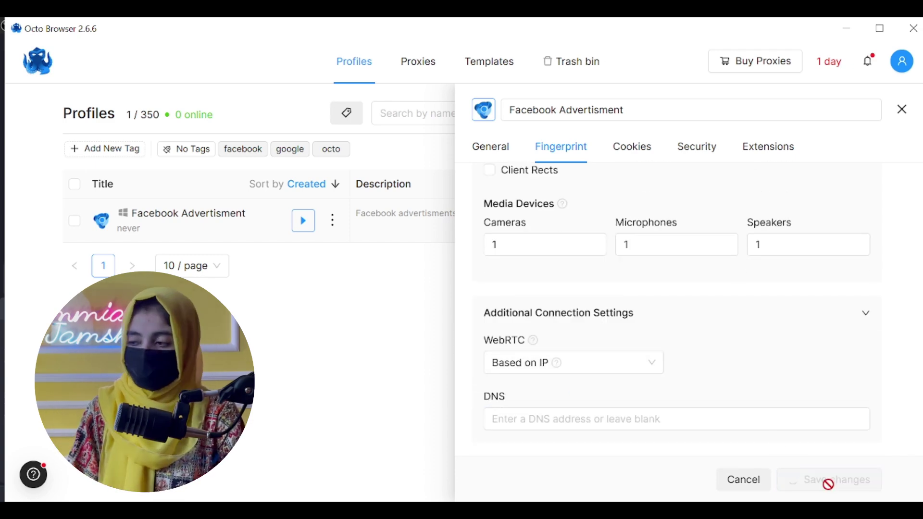
Review the profile's cookie, password protection and extension settings, and close the profile editor
{"action": "left_click", "coordinate": [632, 147]}
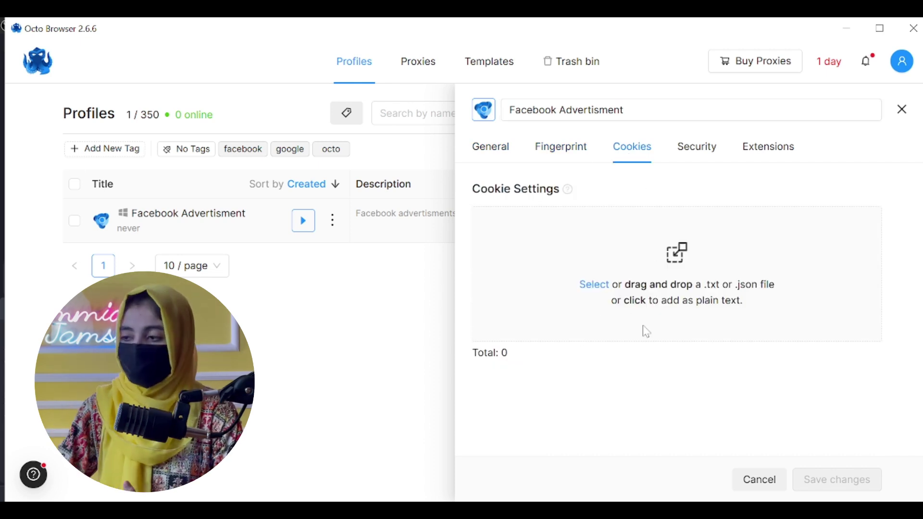
{"action": "left_click", "coordinate": [693, 148]}
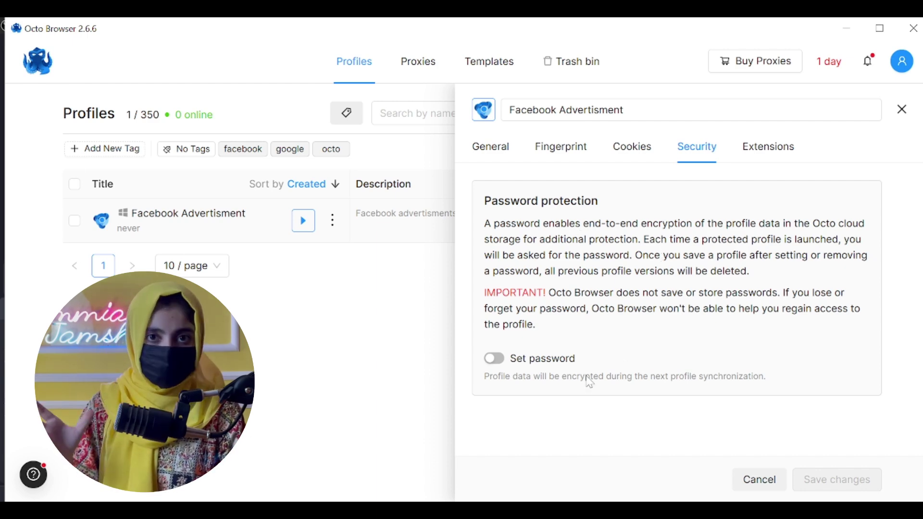
{"action": "left_click", "coordinate": [768, 149]}
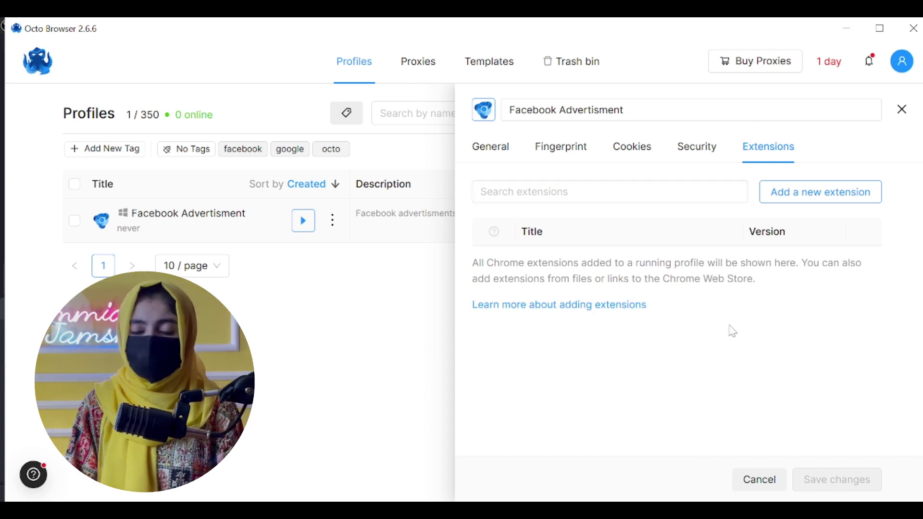
{"action": "key", "text": "Escape"}
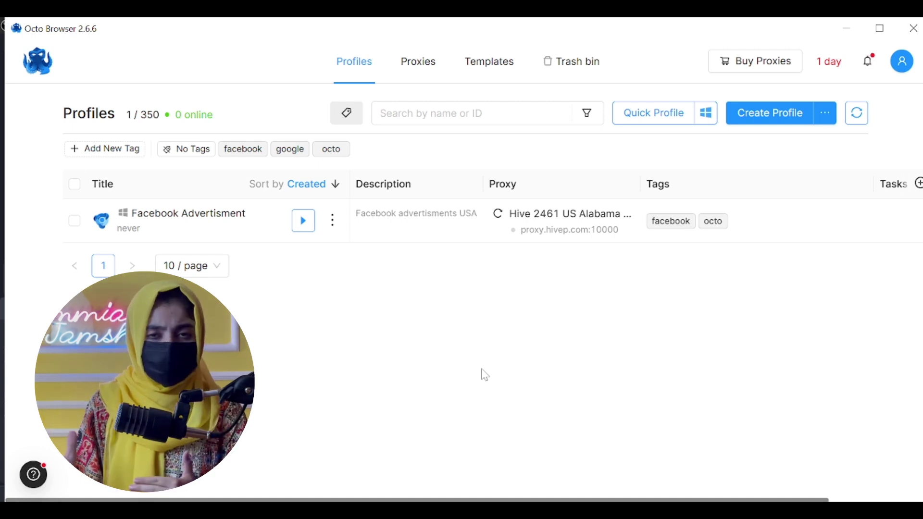
Look over the Hive Proxy overview and the templates list, and return to the profiles list
{"action": "left_click", "coordinate": [418, 62]}
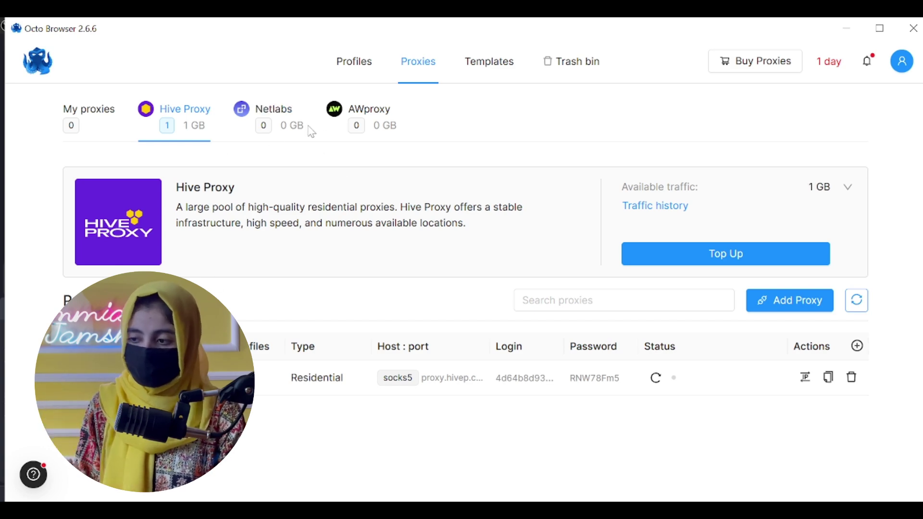
{"action": "left_click", "coordinate": [493, 72]}
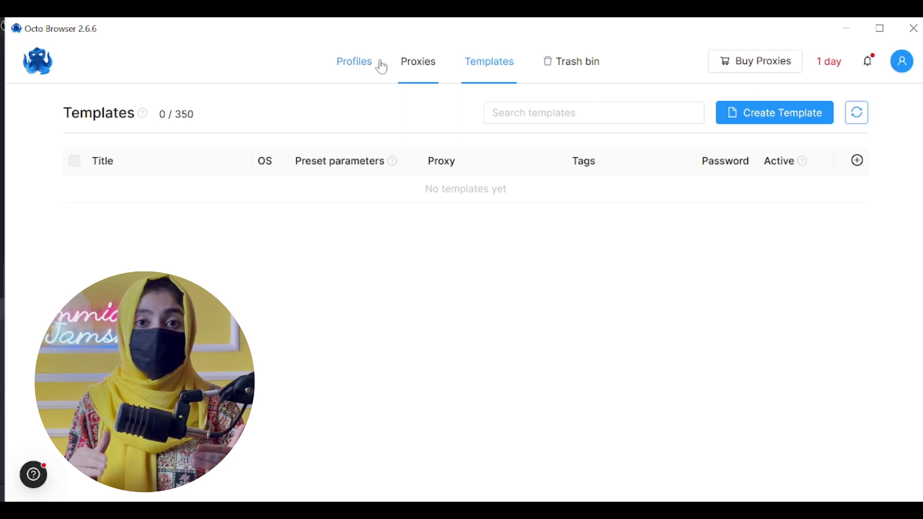
{"action": "left_click", "coordinate": [349, 73]}
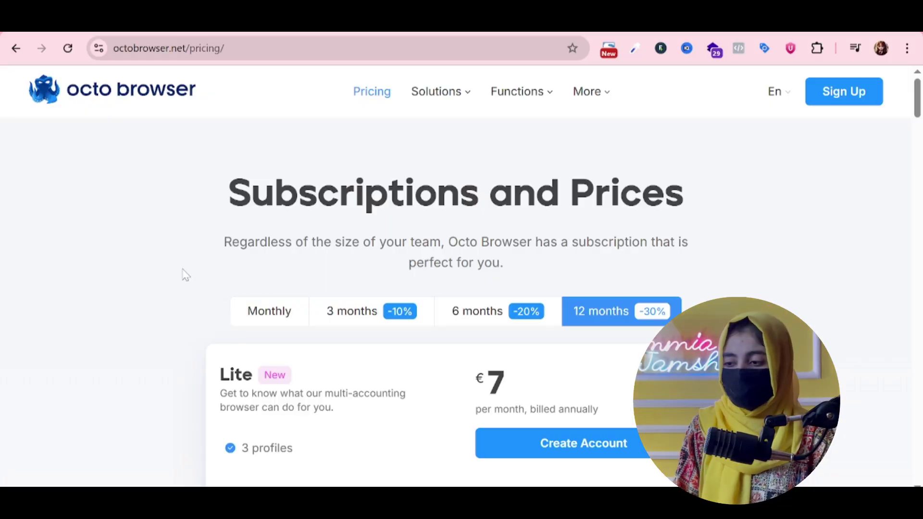
Examine the subscription plans on the octobrowser.net pricing page in the web browser, from Lite through Advanced
{"action": "scroll", "coordinate": [180, 274], "scroll_direction": "down", "scroll_amount": 3}
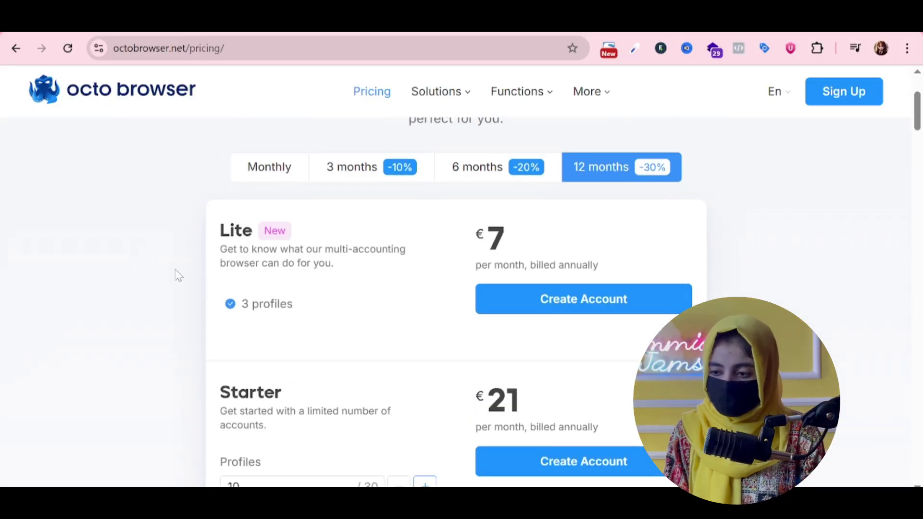
{"action": "scroll", "coordinate": [177, 275], "scroll_direction": "up", "scroll_amount": 3}
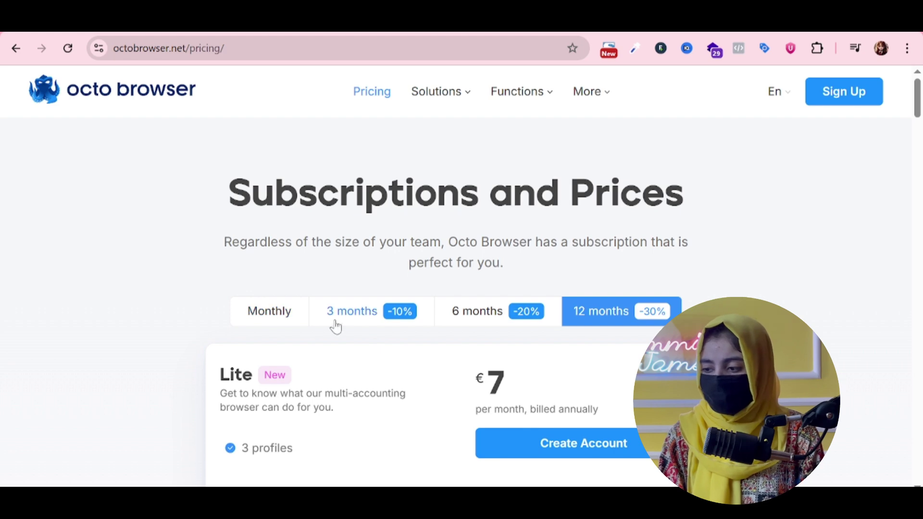
{"action": "scroll", "coordinate": [216, 316], "scroll_direction": "down", "scroll_amount": 5}
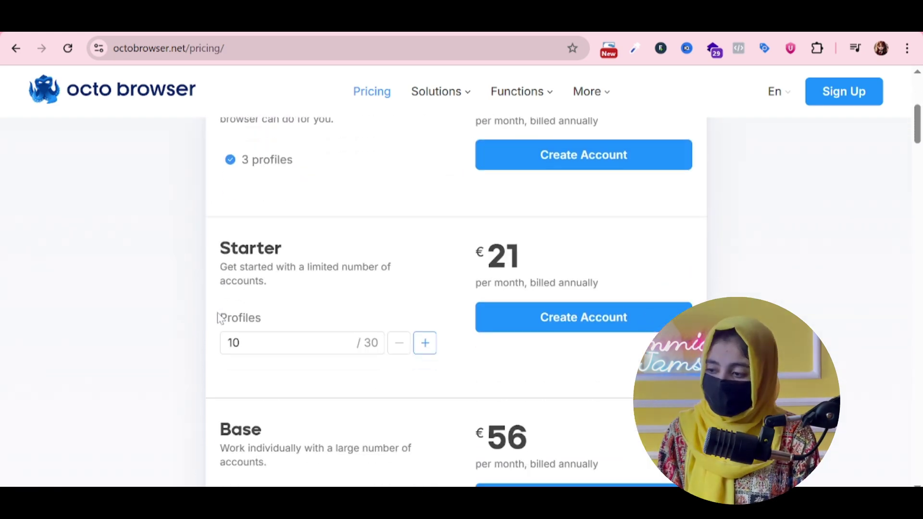
{"action": "scroll", "coordinate": [217, 317], "scroll_direction": "up", "scroll_amount": 3}
{"action": "scroll", "coordinate": [276, 319], "scroll_direction": "down", "scroll_amount": 6}
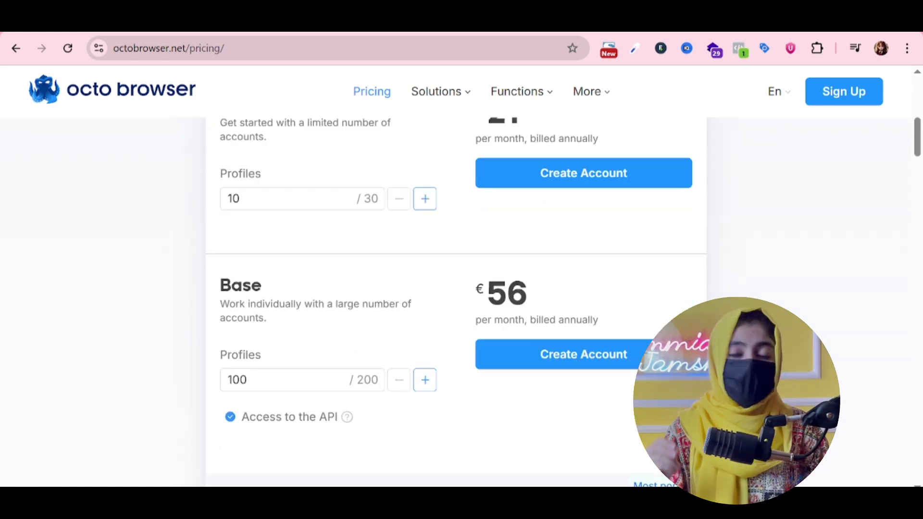
{"action": "scroll", "coordinate": [468, 321], "scroll_direction": "down", "scroll_amount": 14}
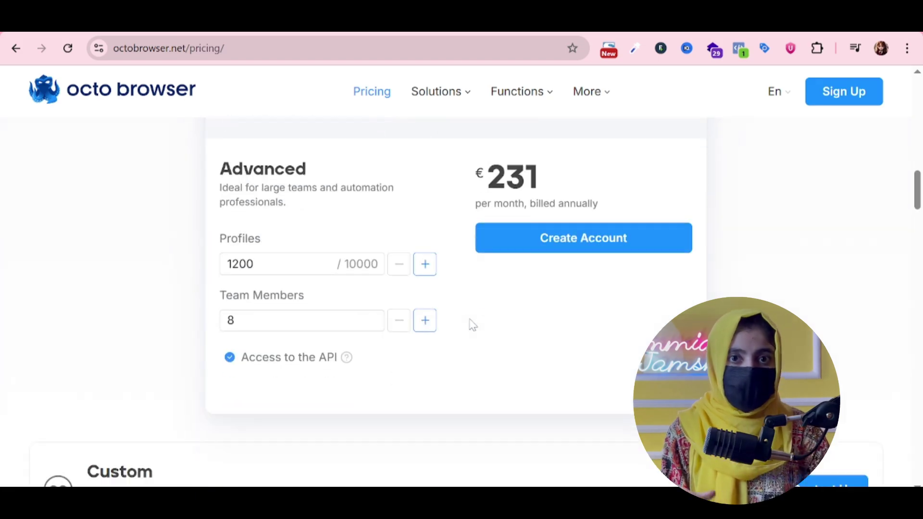
{"action": "scroll", "coordinate": [470, 320], "scroll_direction": "down", "scroll_amount": 3}
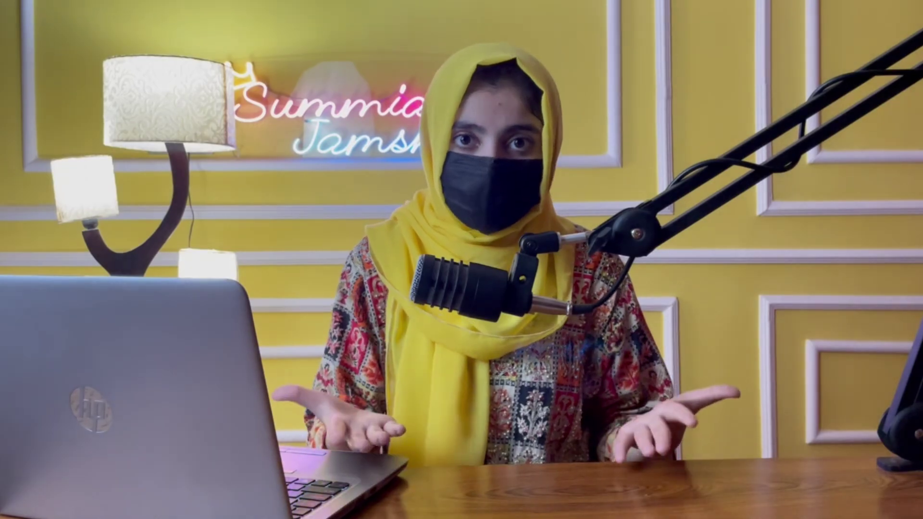